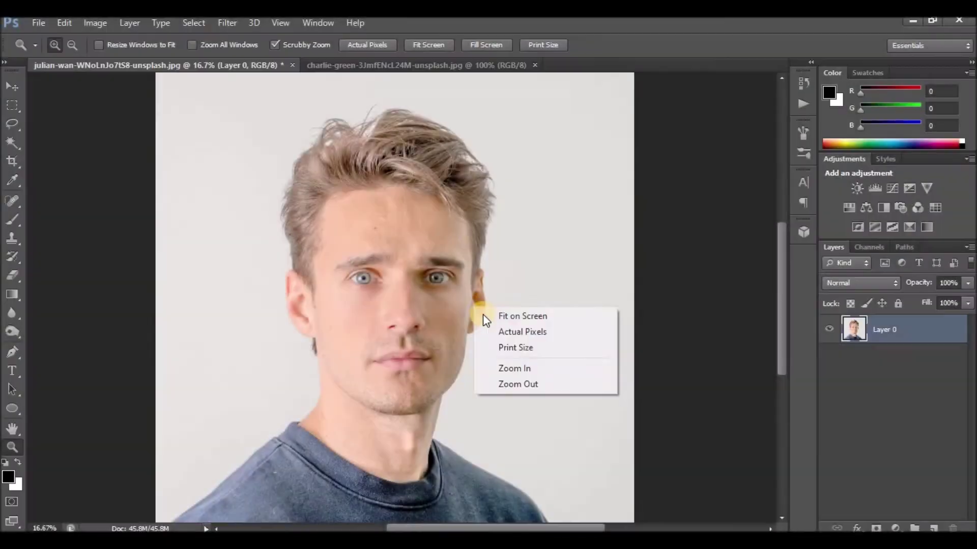
Fit the clean-shaven portrait to the window using Fit on Screen
{"action": "left_click", "coordinate": [483, 316]}
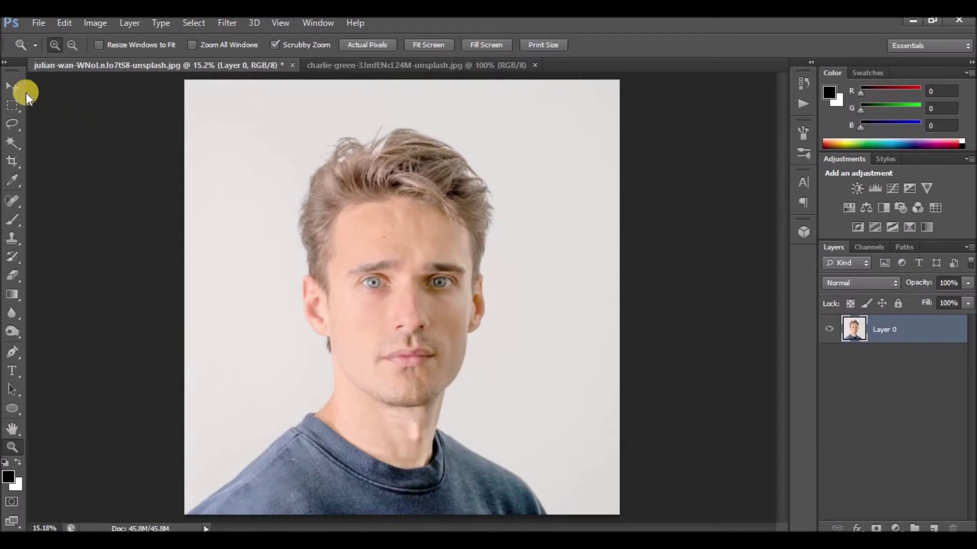
With the Lasso, trace around the mustache in the charlie-green photo, from upper lip to nose base
{"action": "left_click", "coordinate": [13, 87]}
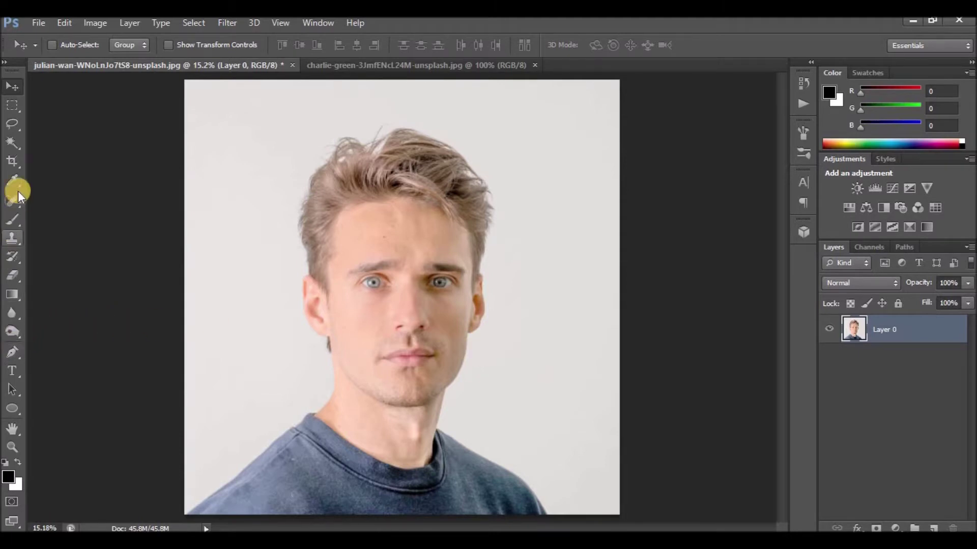
{"action": "left_click", "coordinate": [14, 128]}
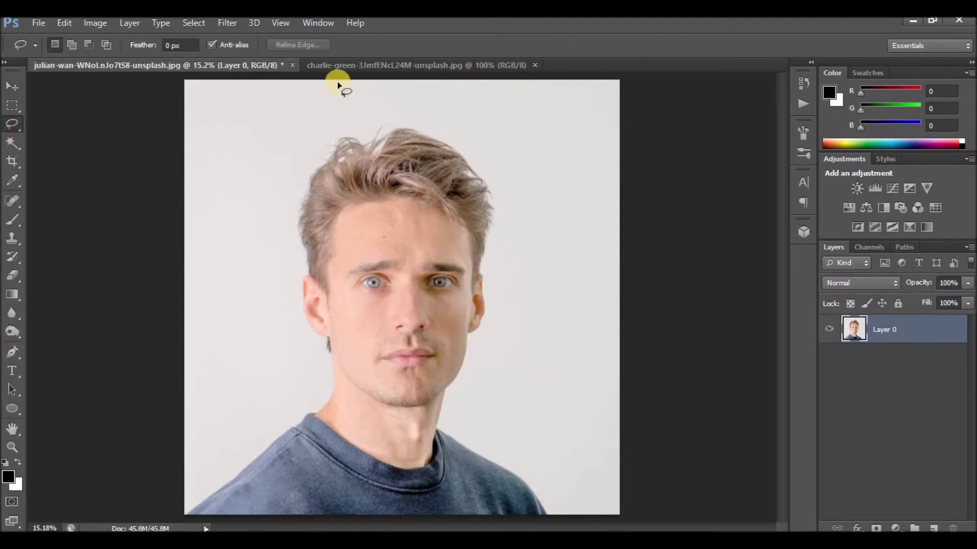
{"action": "left_click", "coordinate": [359, 66]}
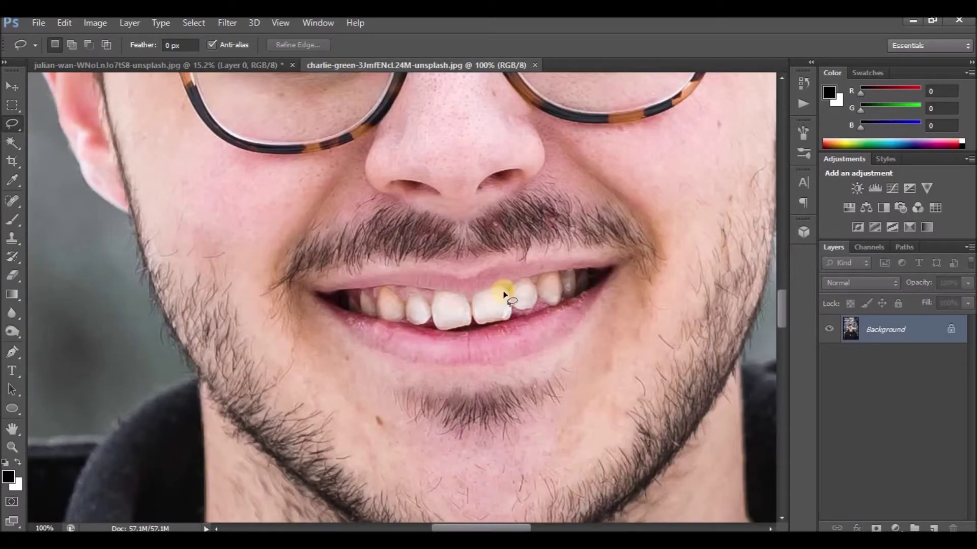
{"action": "scroll", "coordinate": [550, 184], "scroll_direction": "up", "scroll_amount": 1}
{"action": "scroll", "coordinate": [550, 185], "scroll_direction": "up", "scroll_amount": 1}
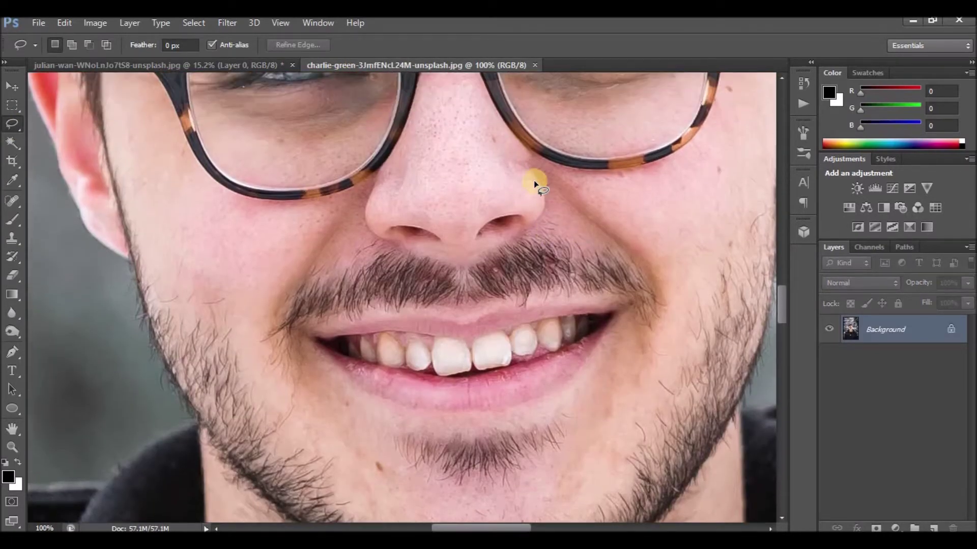
{"action": "scroll", "coordinate": [479, 188], "scroll_direction": "up", "scroll_amount": 1}
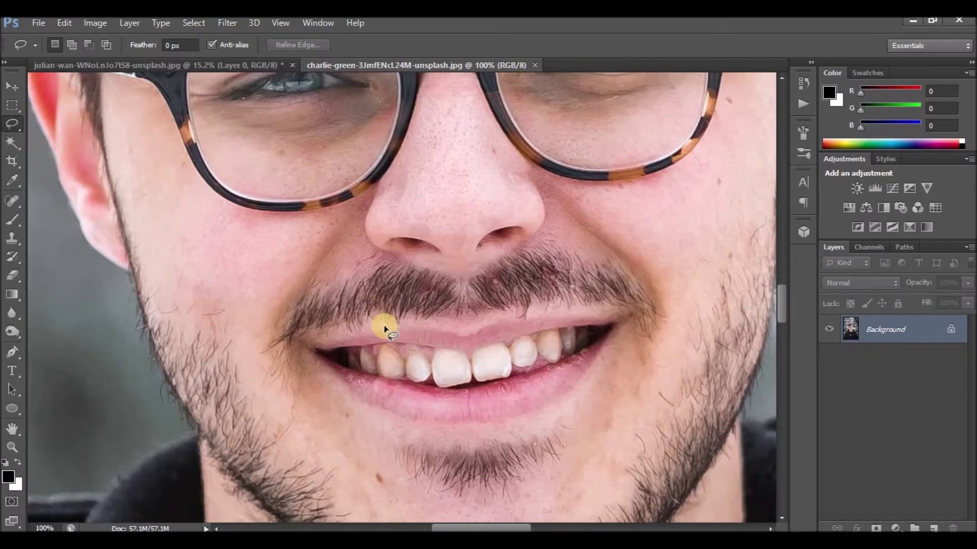
{"action": "left_click_drag", "start_coordinate": [384, 328], "coordinate": [344, 339]}
{"action": "left_click_drag", "start_coordinate": [298, 386], "coordinate": [265, 394]}
{"action": "left_click_drag", "start_coordinate": [455, 271], "coordinate": [506, 249]}
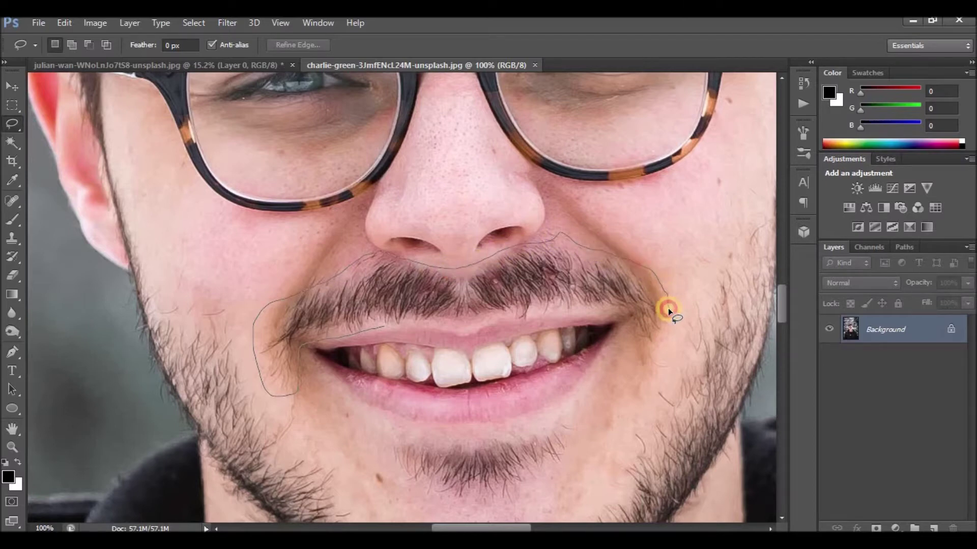
{"action": "mouse_move", "coordinate": [638, 346]}
{"action": "left_mouse_down"}
{"action": "mouse_move", "coordinate": [625, 319]}
{"action": "mouse_move", "coordinate": [563, 312]}
{"action": "left_mouse_up"}
{"action": "left_click_drag", "start_coordinate": [463, 319], "coordinate": [379, 324]}
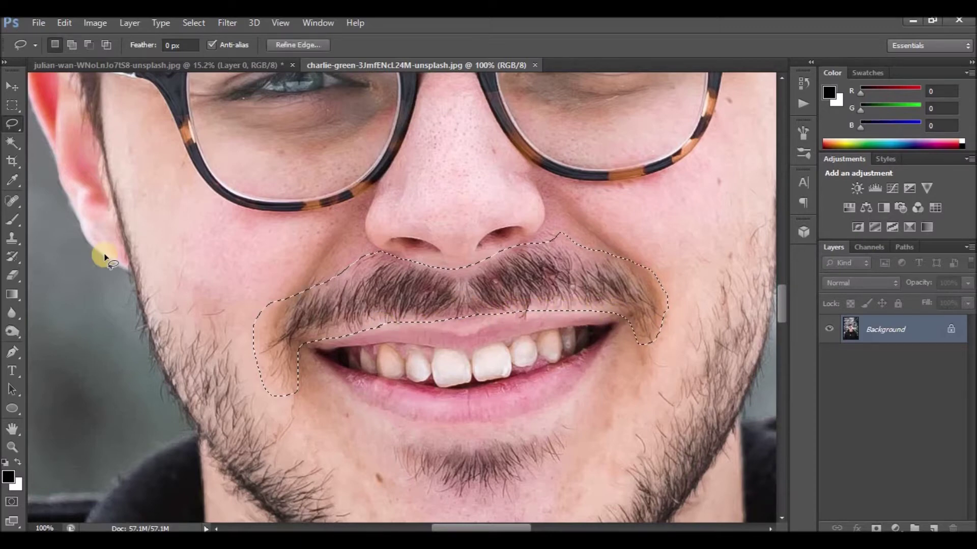
Drag the selected mustache into the clean-shaven portrait and zoom in on the mouth
{"action": "left_click", "coordinate": [9, 88]}
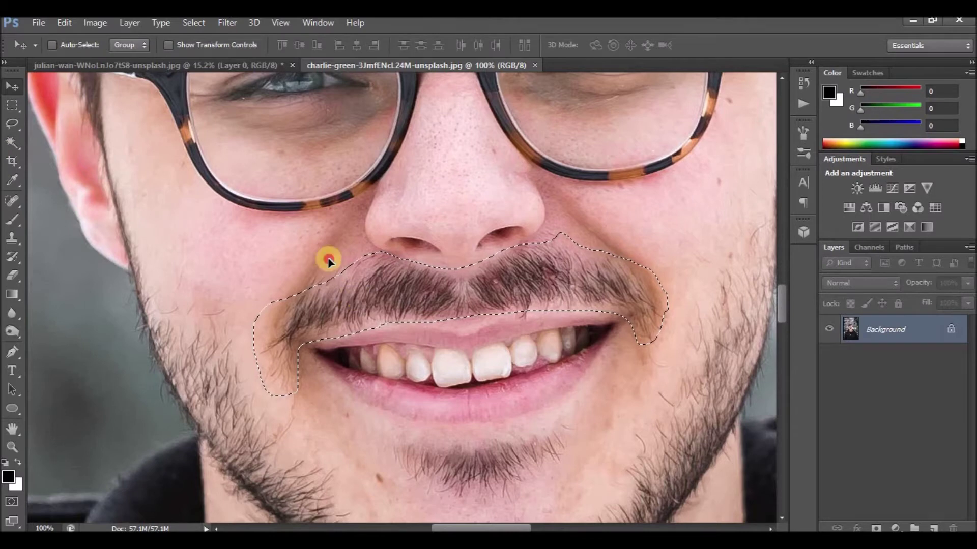
{"action": "mouse_move", "coordinate": [327, 257]}
{"action": "left_mouse_down"}
{"action": "mouse_move", "coordinate": [191, 66]}
{"action": "mouse_move", "coordinate": [402, 350]}
{"action": "left_mouse_up"}
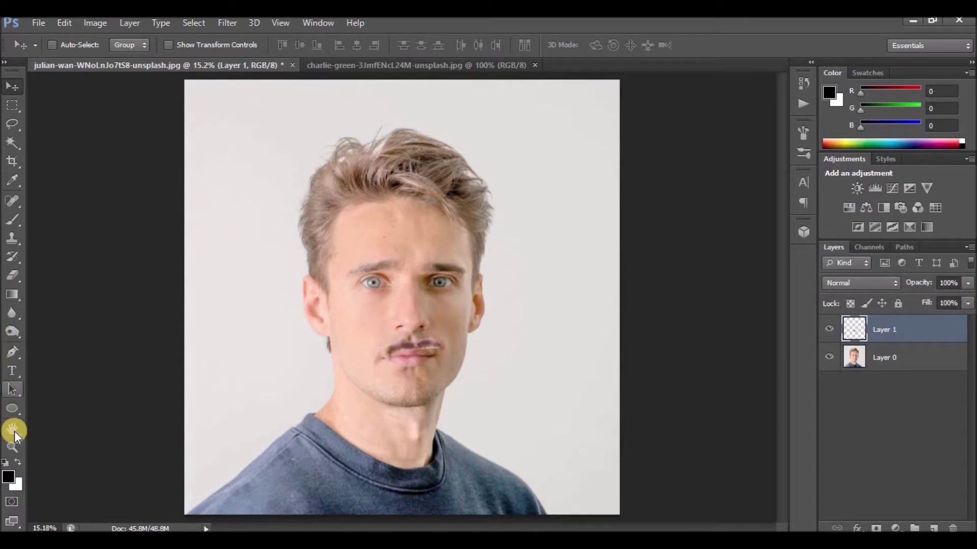
{"action": "left_click", "coordinate": [13, 449]}
{"action": "left_click_drag", "start_coordinate": [372, 346], "coordinate": [354, 379]}
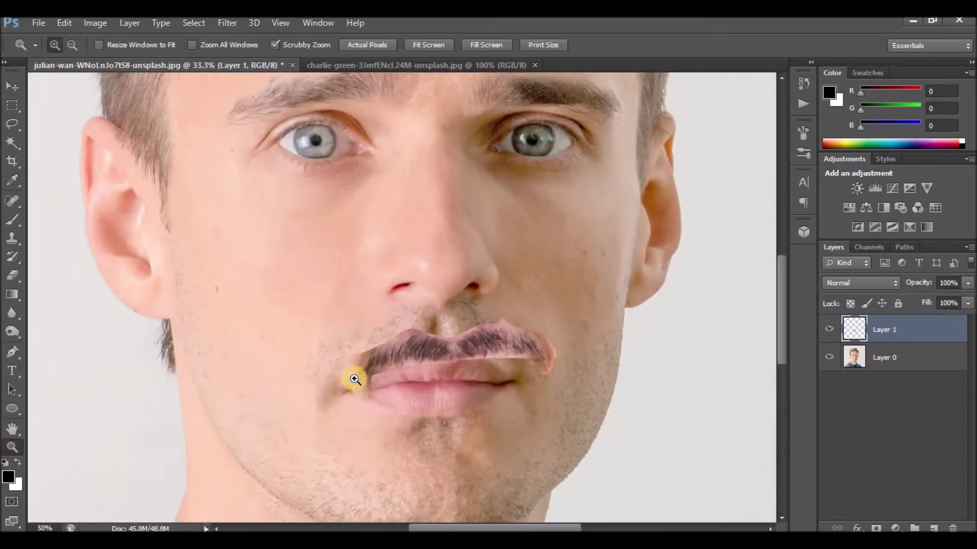
{"action": "left_click", "coordinate": [524, 343]}
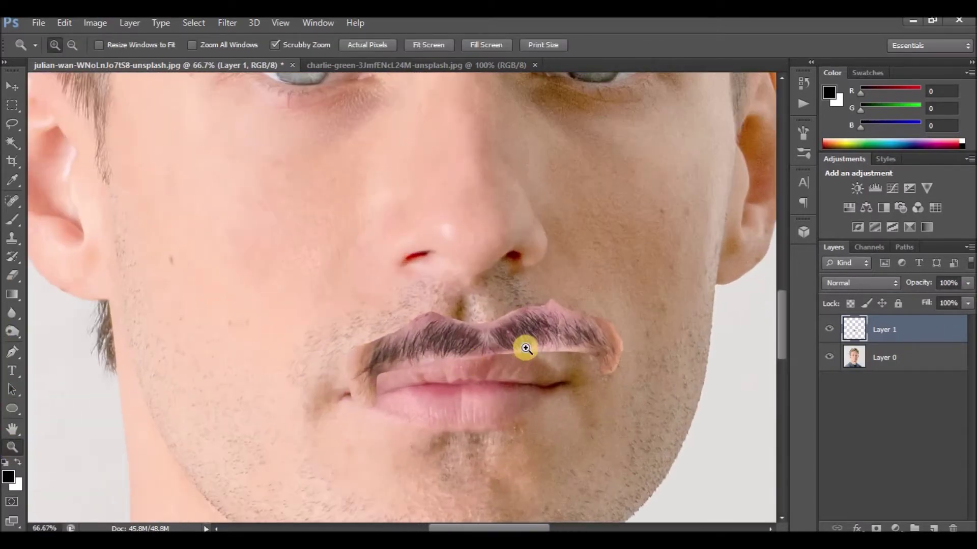
{"action": "left_click", "coordinate": [242, 328]}
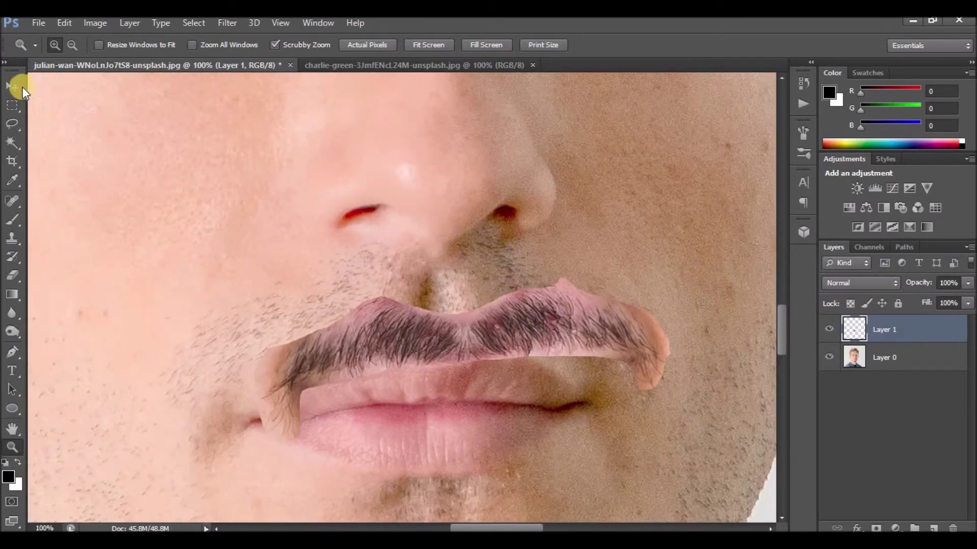
Move the new mustache layer up over the man's upper lip
{"action": "left_click", "coordinate": [19, 87]}
{"action": "left_click_drag", "start_coordinate": [465, 348], "coordinate": [400, 318]}
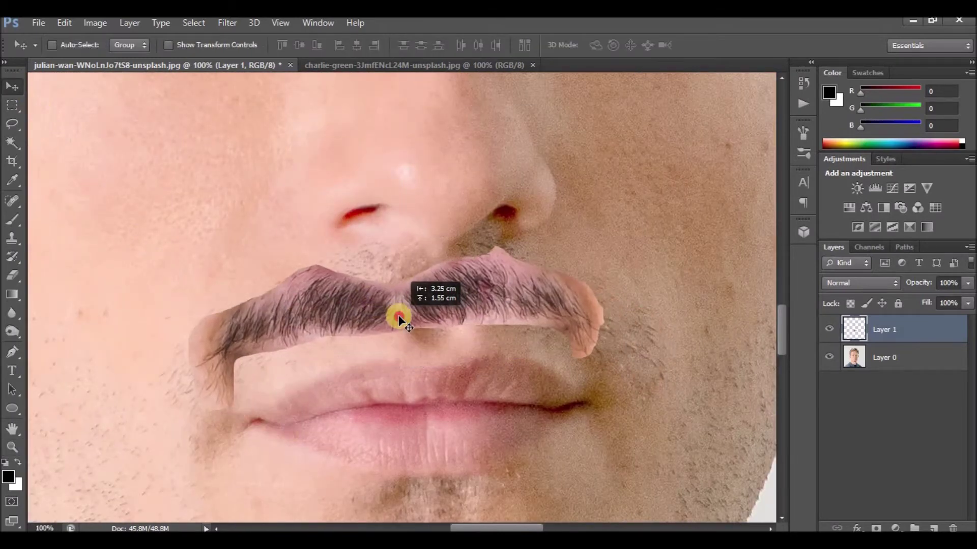
{"action": "right_click", "coordinate": [393, 314]}
{"action": "left_click", "coordinate": [231, 236]}
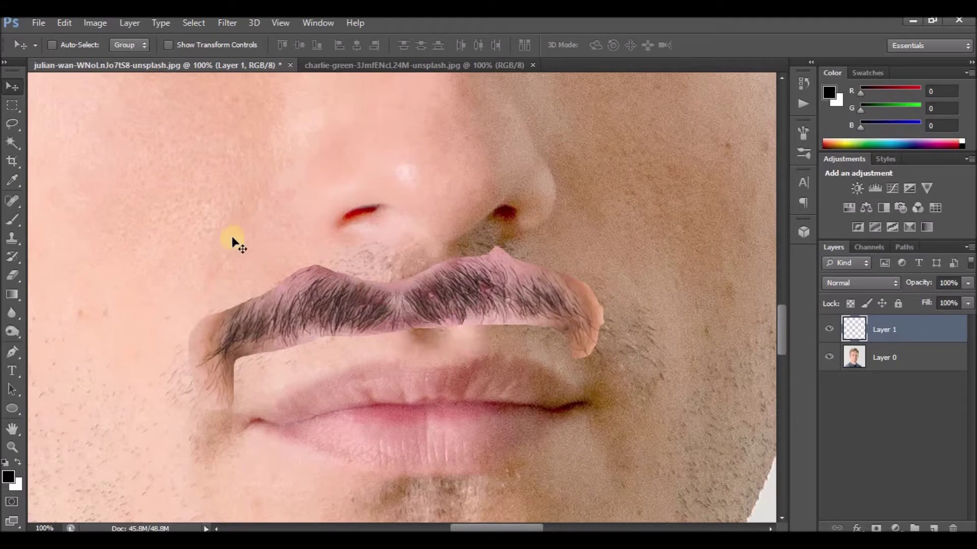
{"action": "left_click", "coordinate": [105, 23]}
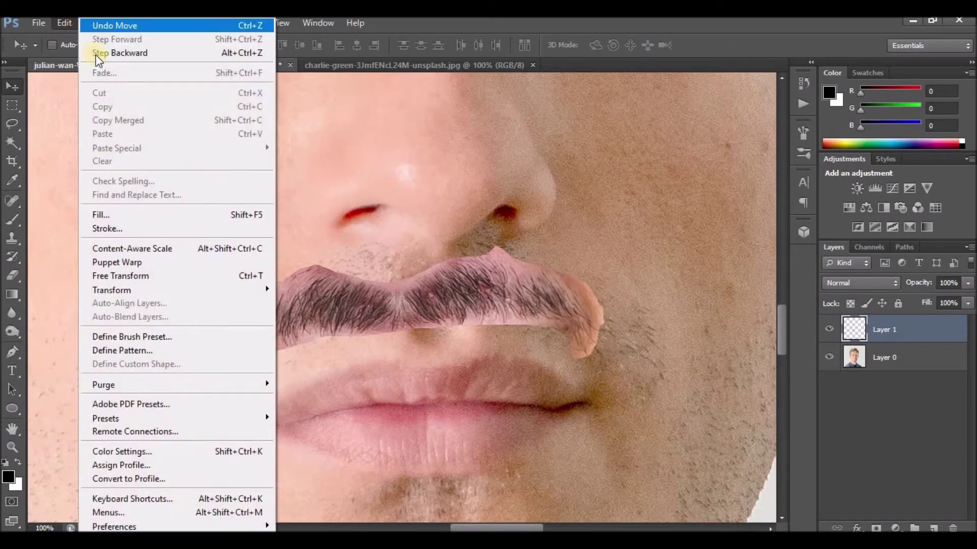
{"action": "mouse_move", "coordinate": [112, 290]}
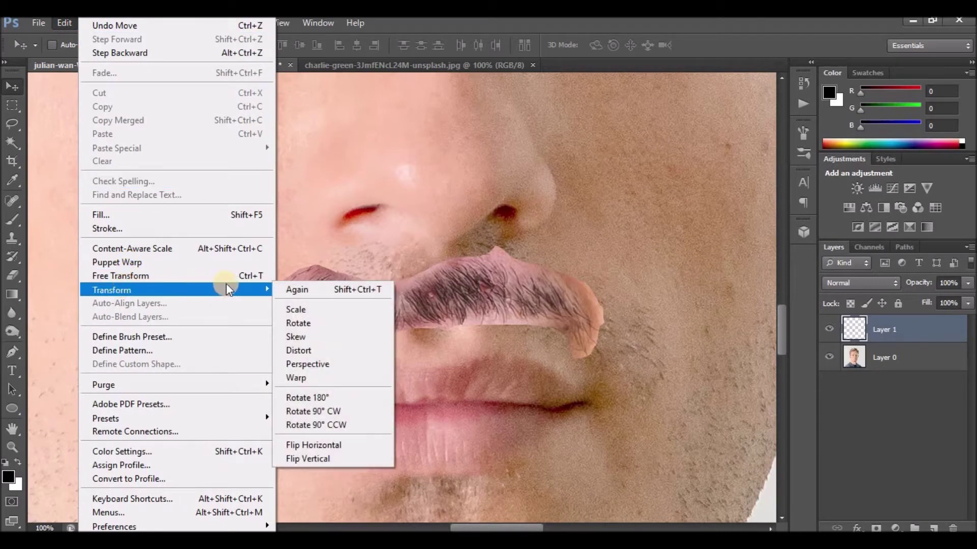
Try a perspective distortion on the mustache, then cancel it
{"action": "left_click", "coordinate": [297, 368]}
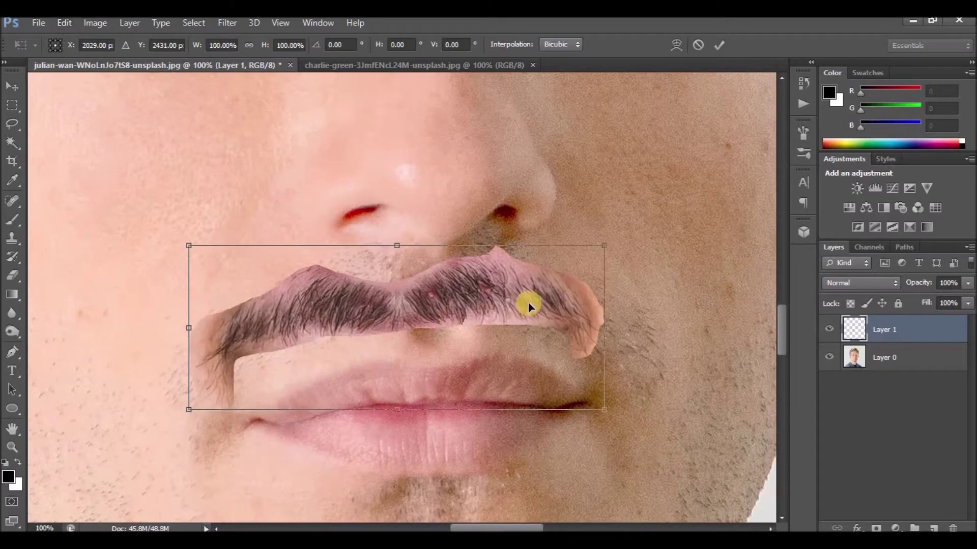
{"action": "left_click_drag", "start_coordinate": [605, 246], "coordinate": [604, 246]}
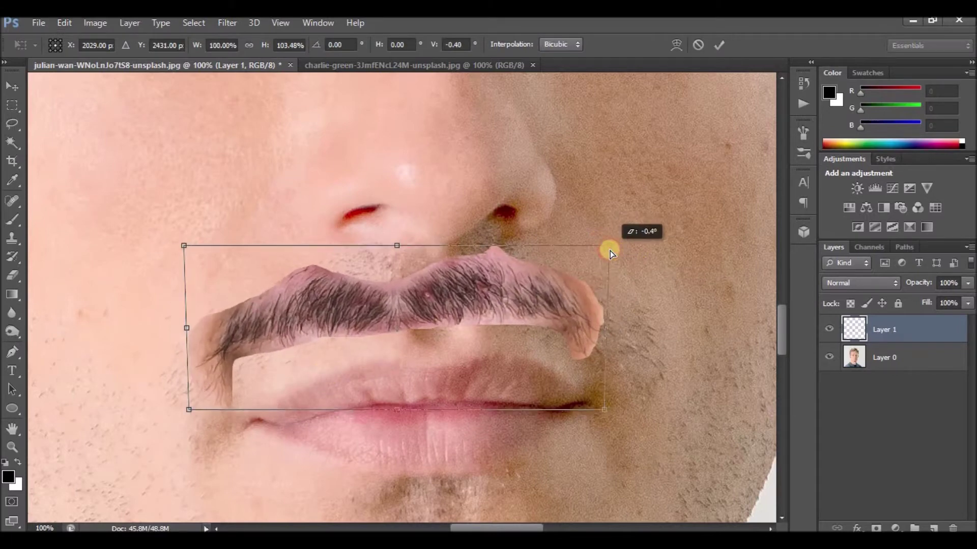
{"action": "left_click_drag", "start_coordinate": [605, 246], "coordinate": [609, 247]}
{"action": "key", "text": "Escape"}
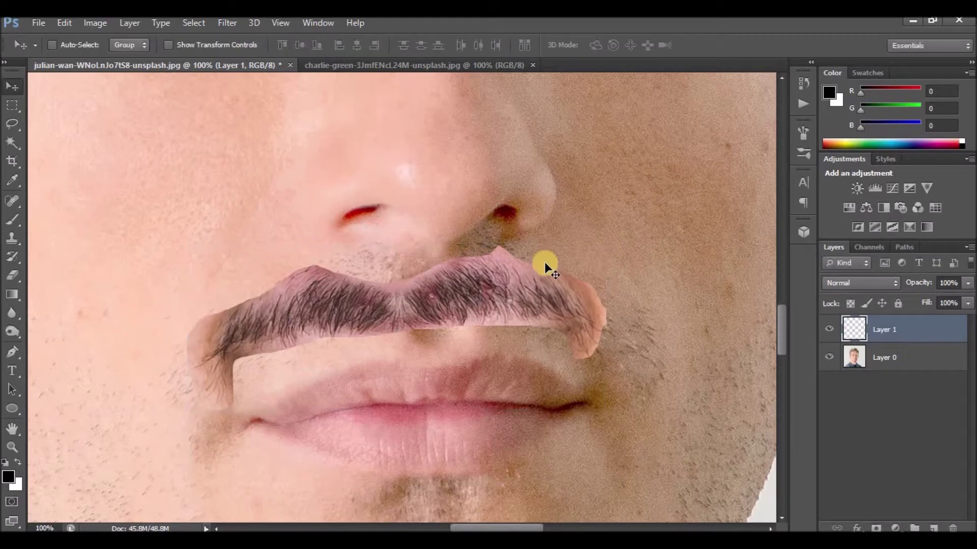
Free-transform the mustache: widen, stretch taller, tilt slightly and reposition it, then commit
{"action": "key", "text": "ctrl+t"}
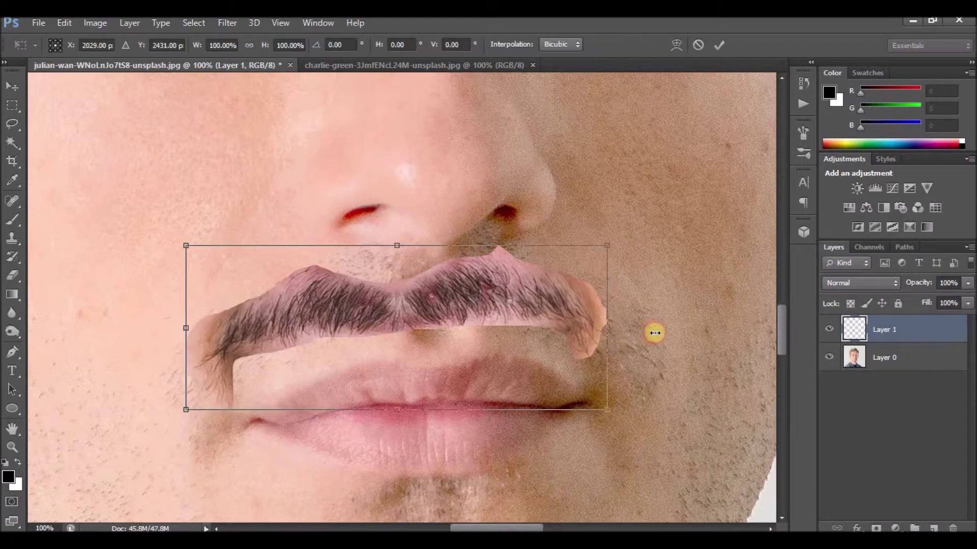
{"action": "left_click_drag", "start_coordinate": [606, 328], "coordinate": [673, 330]}
{"action": "left_click_drag", "start_coordinate": [430, 410], "coordinate": [441, 496]}
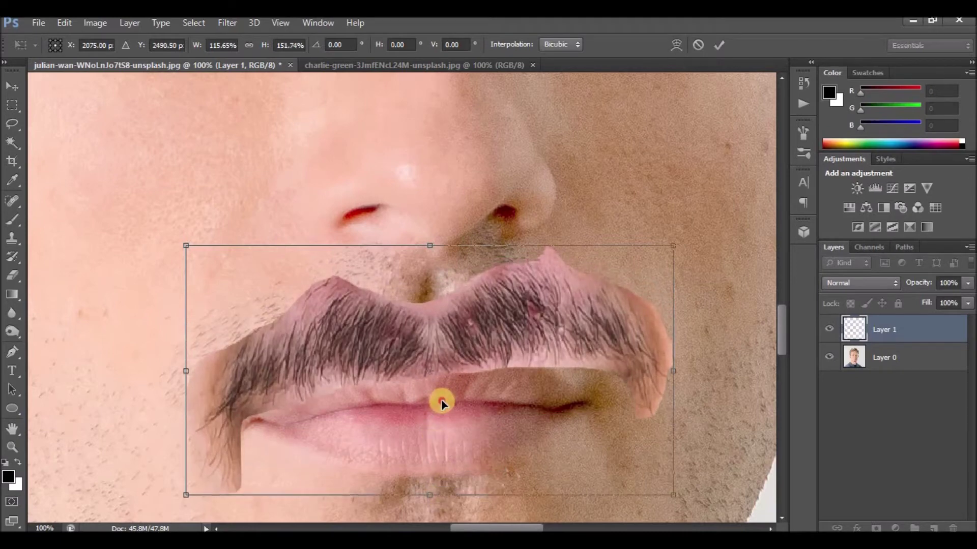
{"action": "left_click_drag", "start_coordinate": [441, 402], "coordinate": [430, 356]}
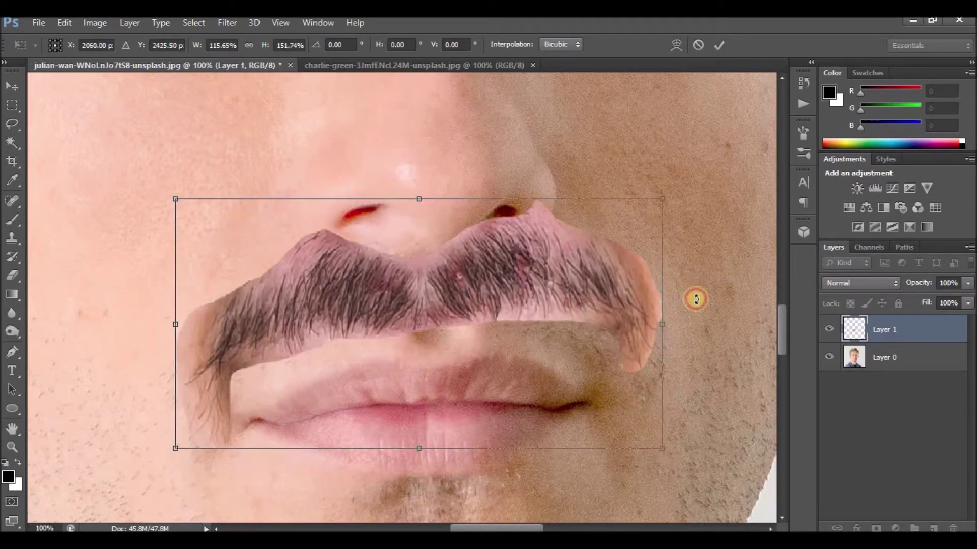
{"action": "left_click_drag", "start_coordinate": [696, 298], "coordinate": [698, 303]}
{"action": "left_click_drag", "start_coordinate": [573, 307], "coordinate": [581, 332]}
{"action": "left_click_drag", "start_coordinate": [440, 217], "coordinate": [441, 197]}
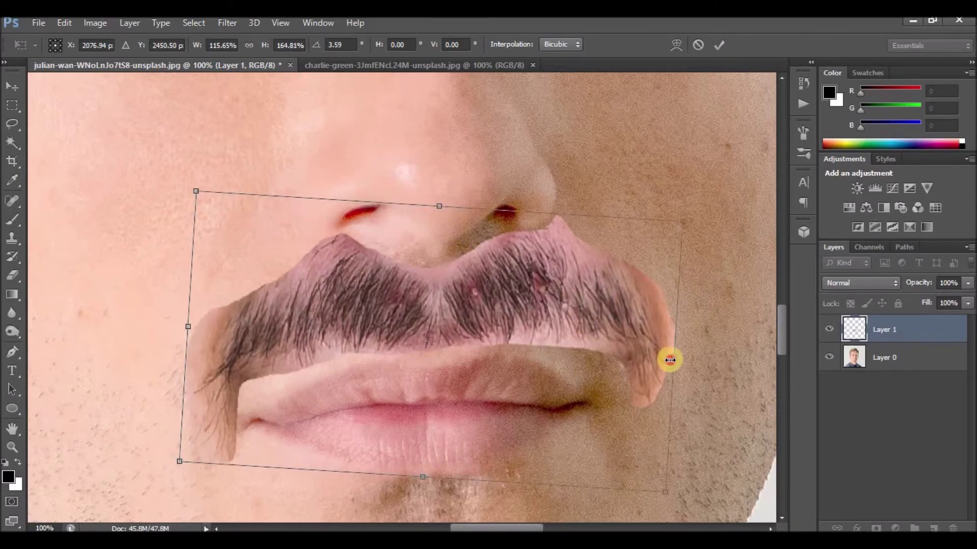
{"action": "left_click_drag", "start_coordinate": [670, 360], "coordinate": [636, 359]}
{"action": "left_click_drag", "start_coordinate": [569, 320], "coordinate": [591, 323]}
{"action": "mouse_move", "coordinate": [709, 291]}
{"action": "left_mouse_down"}
{"action": "mouse_move", "coordinate": [717, 310]}
{"action": "mouse_move", "coordinate": [676, 299]}
{"action": "left_mouse_up"}
{"action": "left_click_drag", "start_coordinate": [544, 277], "coordinate": [537, 284]}
{"action": "left_click_drag", "start_coordinate": [456, 208], "coordinate": [453, 203]}
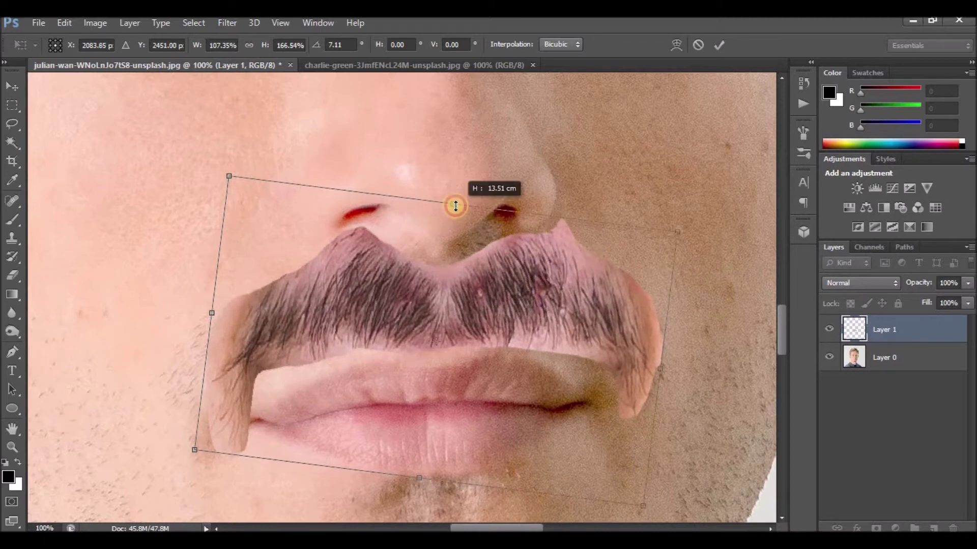
{"action": "key", "text": "Return"}
Widen the mustache on both sides and lower it over the upper lip, then commit
{"action": "key", "text": "ctrl+t"}
{"action": "left_click_drag", "start_coordinate": [205, 338], "coordinate": [164, 336]}
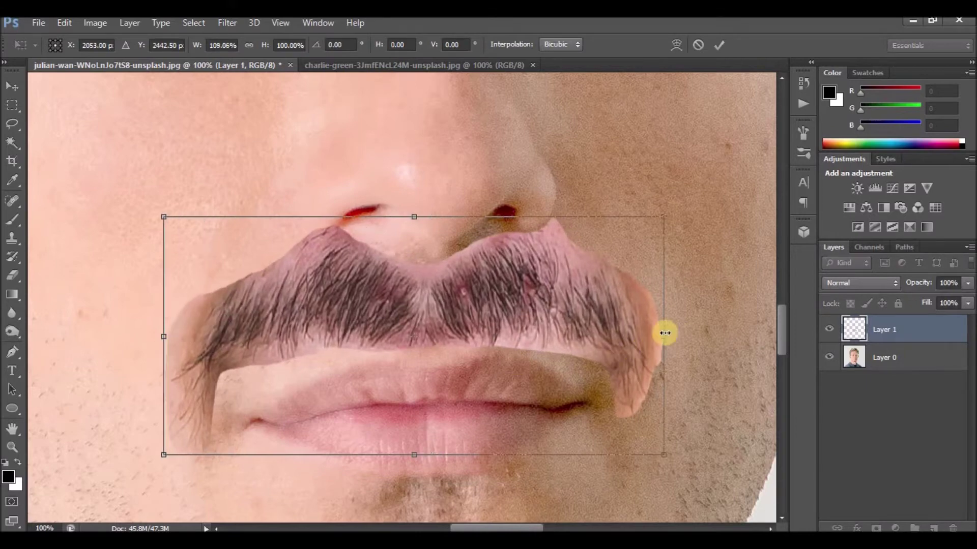
{"action": "left_click_drag", "start_coordinate": [664, 336], "coordinate": [699, 336]}
{"action": "left_click_drag", "start_coordinate": [587, 304], "coordinate": [572, 312]}
{"action": "key", "text": "Return"}
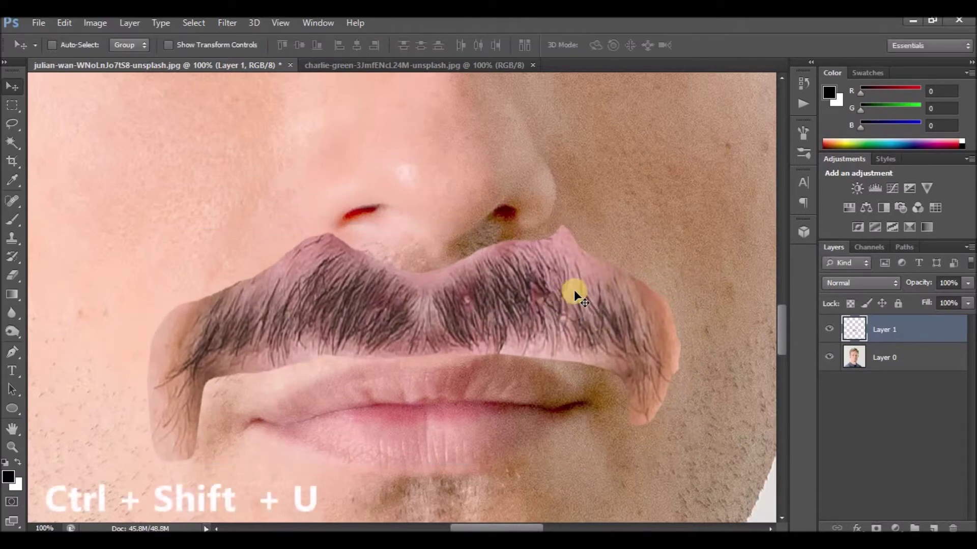
Desaturate the mustache, set its layer to Multiply, and brighten highlights with Levels
{"action": "key", "text": "ctrl+shift+u"}
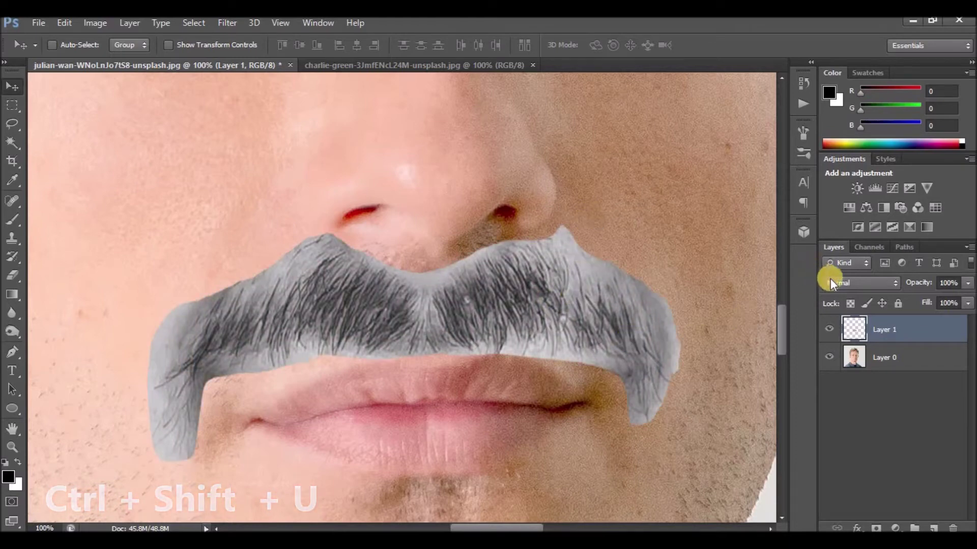
{"action": "left_click", "coordinate": [831, 280]}
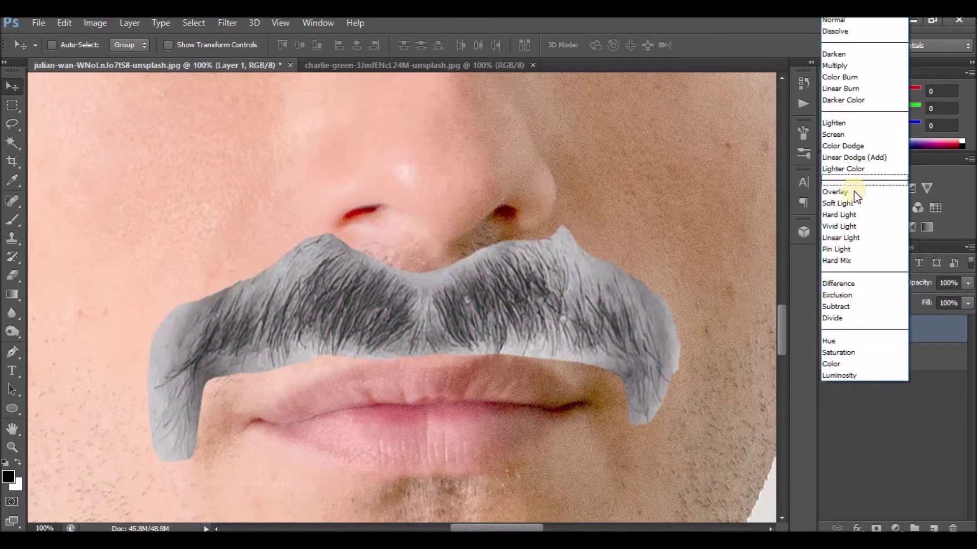
{"action": "left_click", "coordinate": [850, 65]}
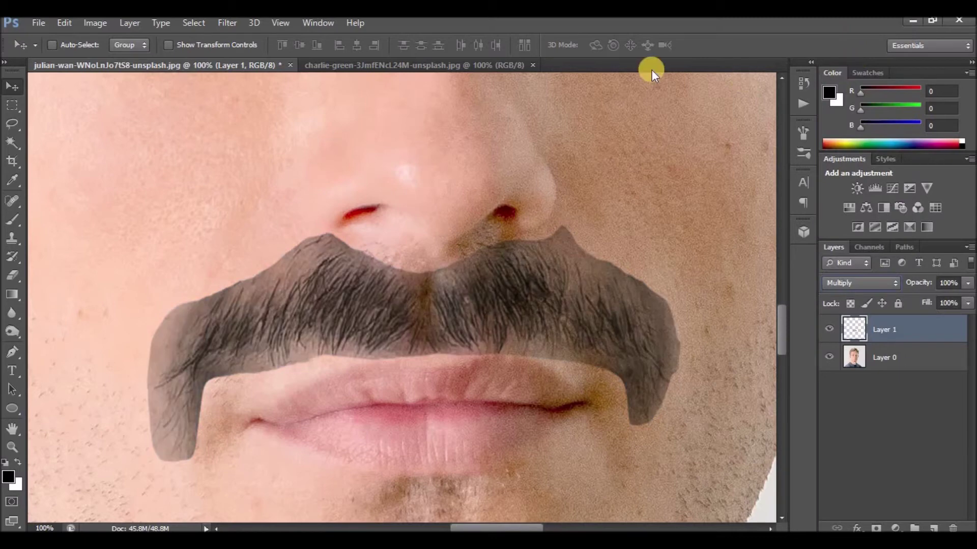
{"action": "left_click", "coordinate": [102, 26]}
{"action": "mouse_move", "coordinate": [116, 59]}
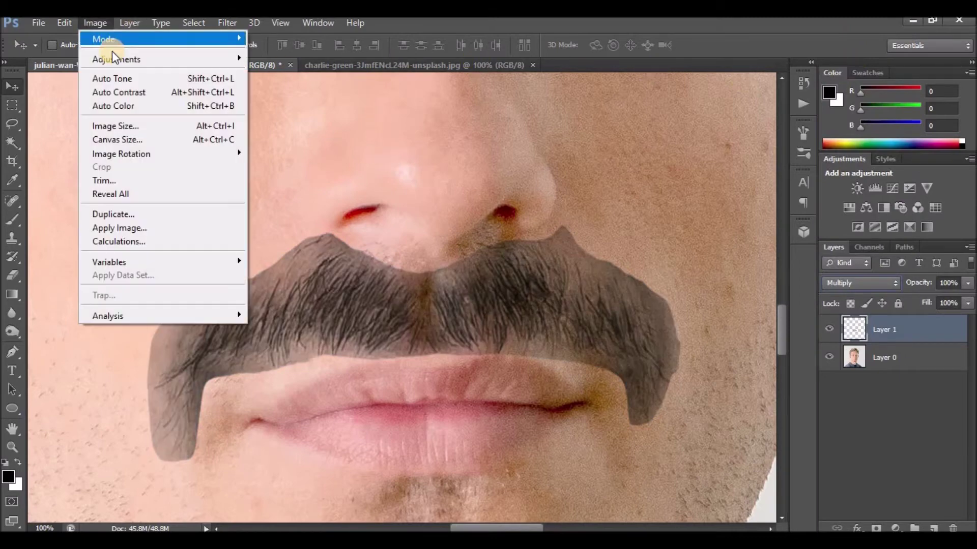
{"action": "left_click", "coordinate": [269, 72]}
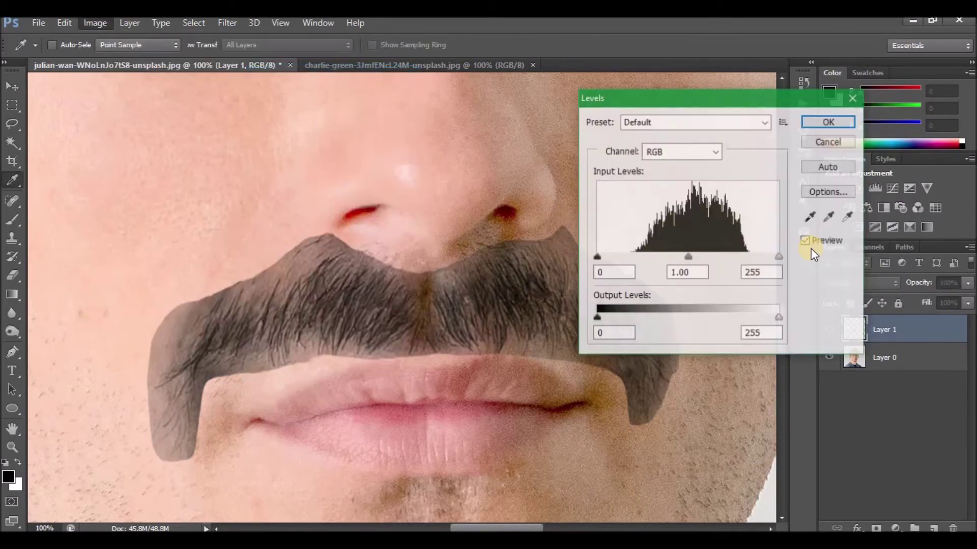
{"action": "mouse_move", "coordinate": [778, 255]}
{"action": "left_mouse_down"}
{"action": "mouse_move", "coordinate": [694, 258]}
{"action": "mouse_move", "coordinate": [721, 259]}
{"action": "mouse_move", "coordinate": [705, 257]}
{"action": "left_mouse_up"}
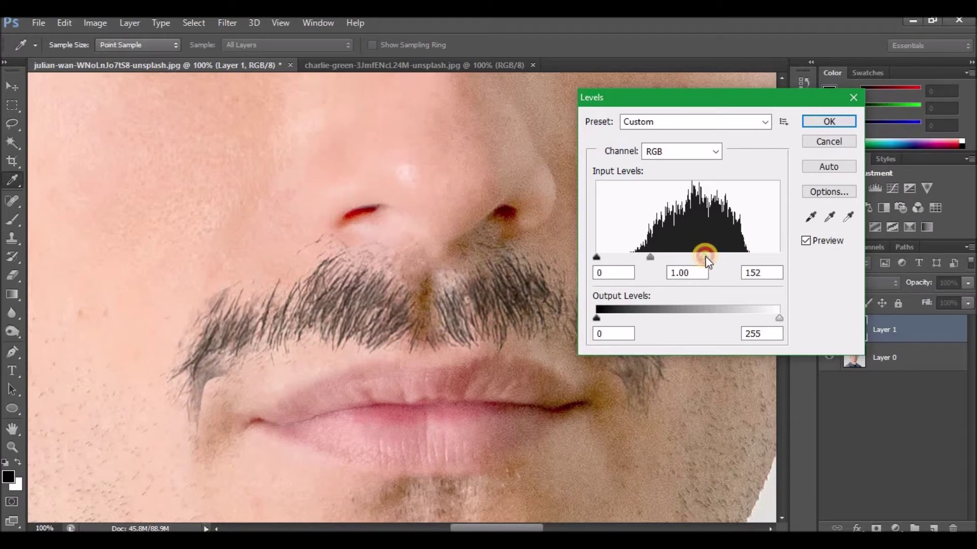
{"action": "key", "text": "Return"}
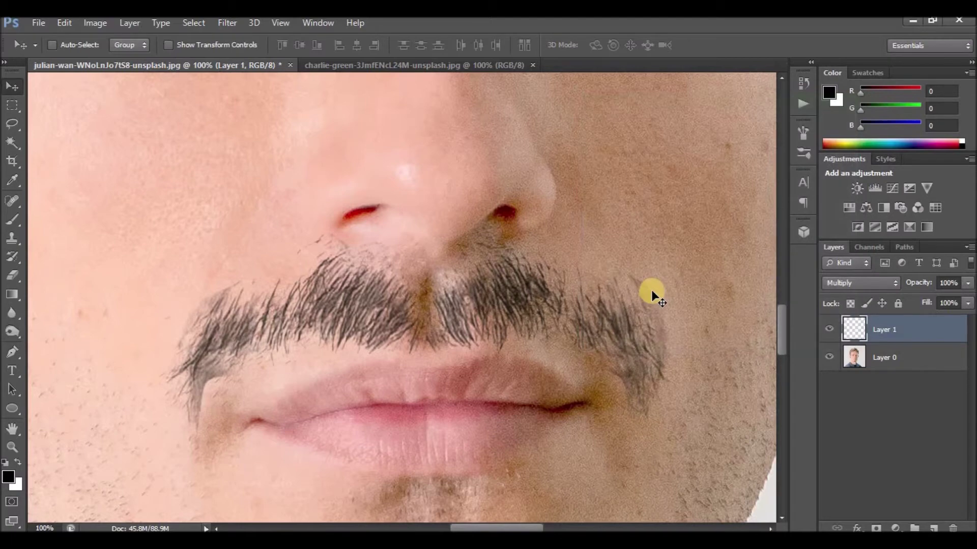
Add a layer mask to the mustache and brush out the stray patch near the mouth corner
{"action": "left_click", "coordinate": [876, 527]}
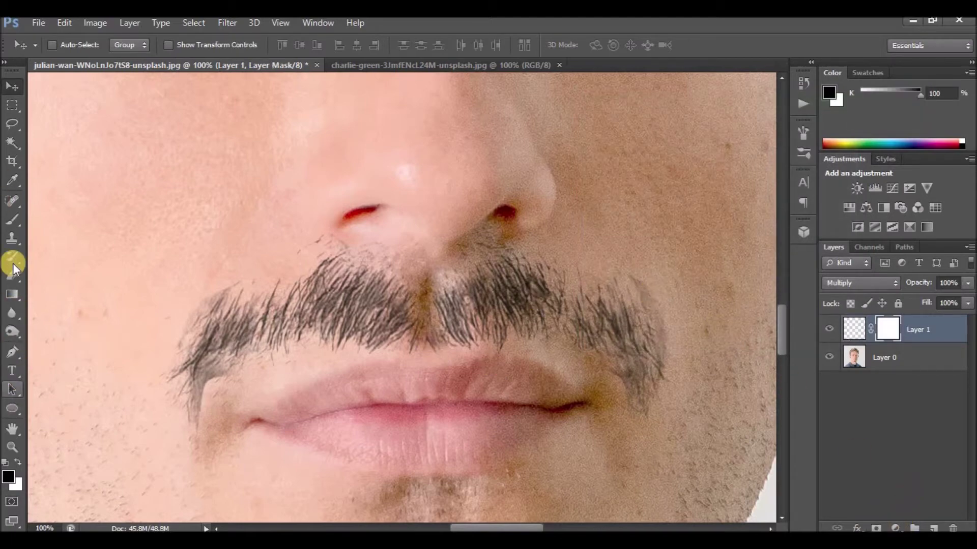
{"action": "left_click", "coordinate": [8, 216]}
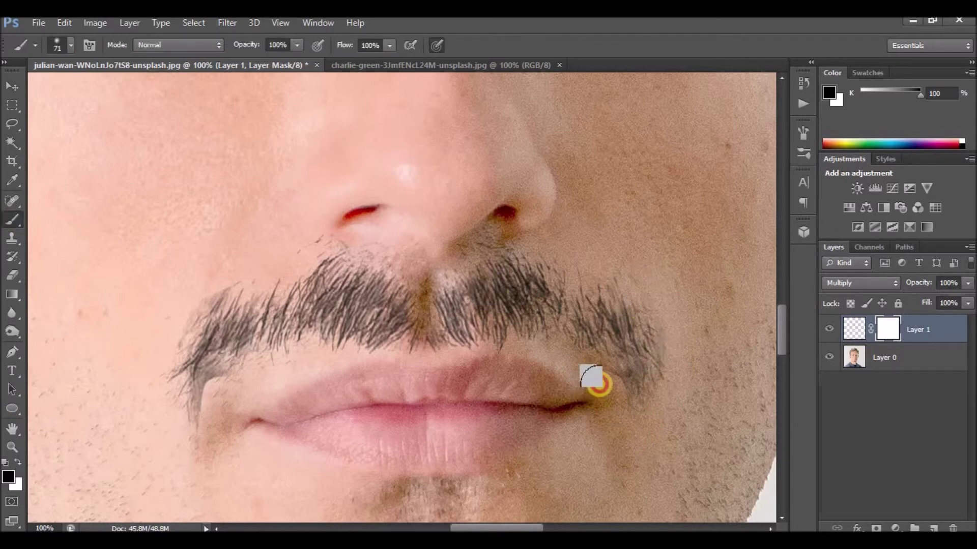
{"action": "left_click", "coordinate": [611, 410]}
{"action": "left_click_drag", "start_coordinate": [207, 382], "coordinate": [223, 397]}
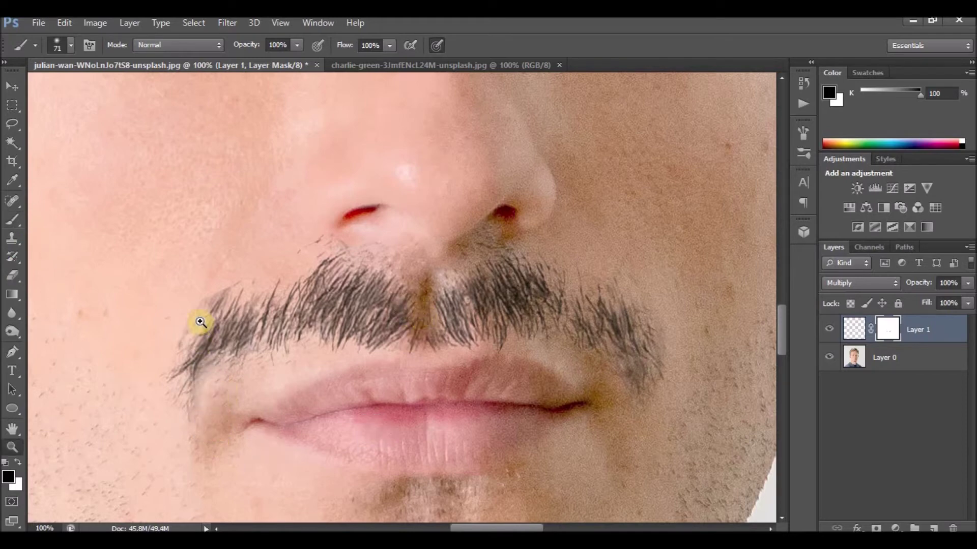
Refit the portrait on screen and zoom back in on the lips and mustache
{"action": "key", "text": "z"}
{"action": "key", "text": "ctrl+0"}
{"action": "left_click", "coordinate": [394, 376]}
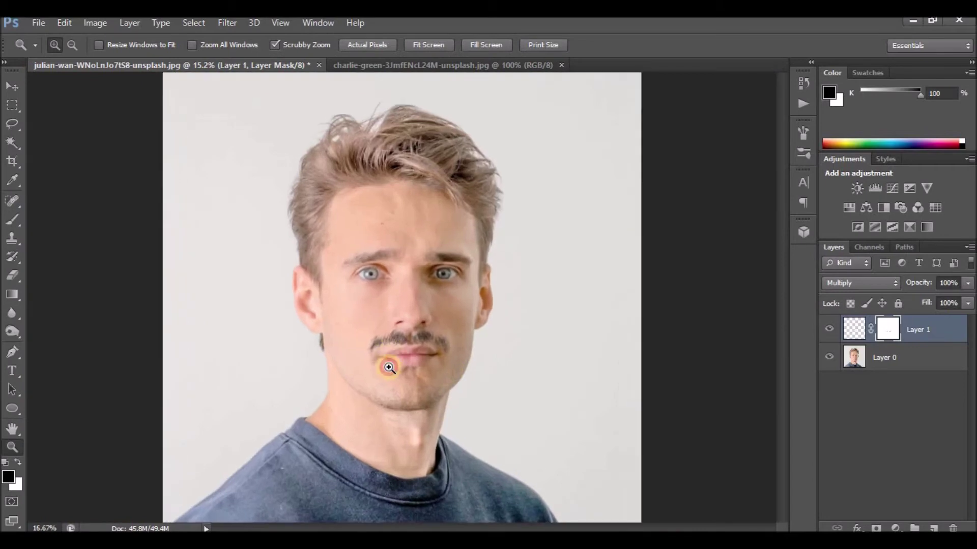
{"action": "left_click", "coordinate": [397, 401]}
{"action": "left_click", "coordinate": [441, 366]}
{"action": "left_click", "coordinate": [458, 307]}
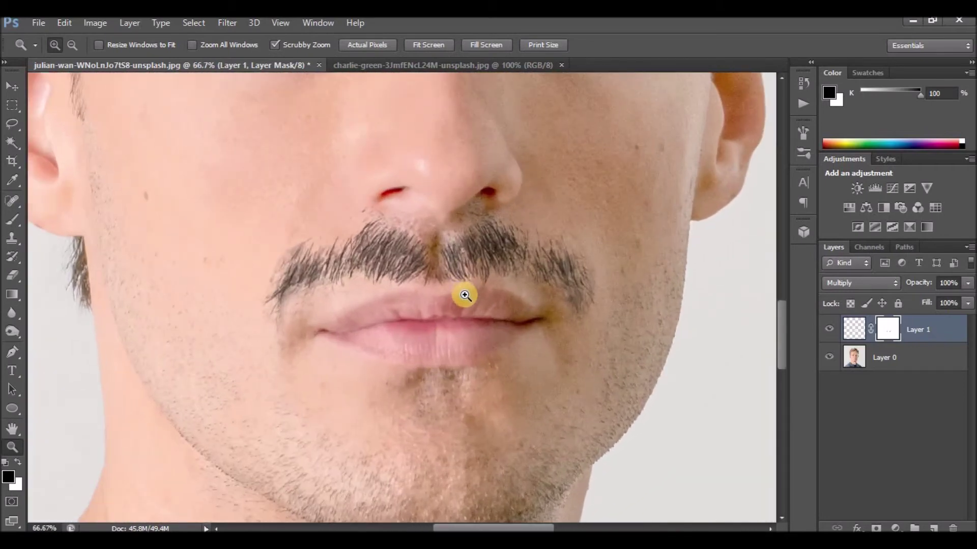
{"action": "key", "text": "v"}
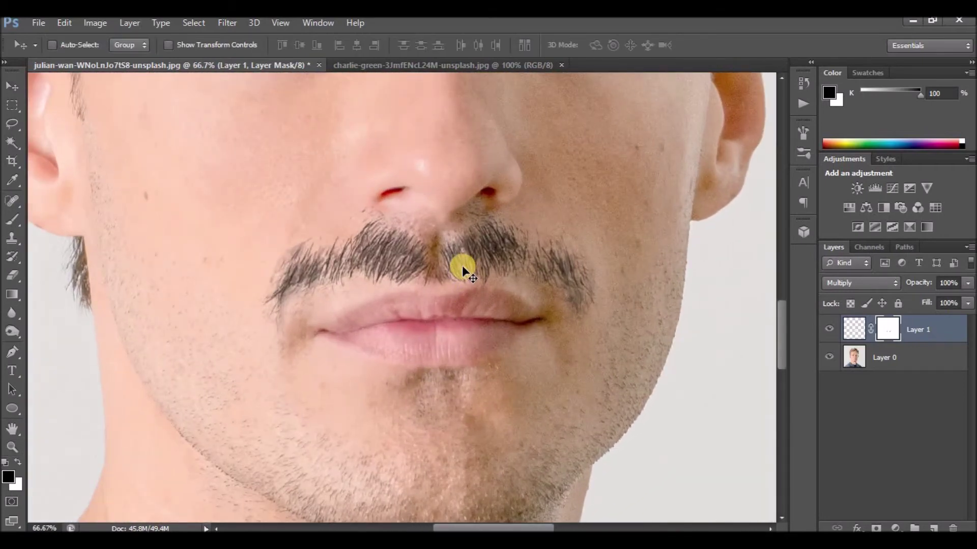
{"action": "key", "text": "ctrl+t"}
Warp the mustache so its left and right ends curve around the mouth, then commit
{"action": "right_click", "coordinate": [399, 270]}
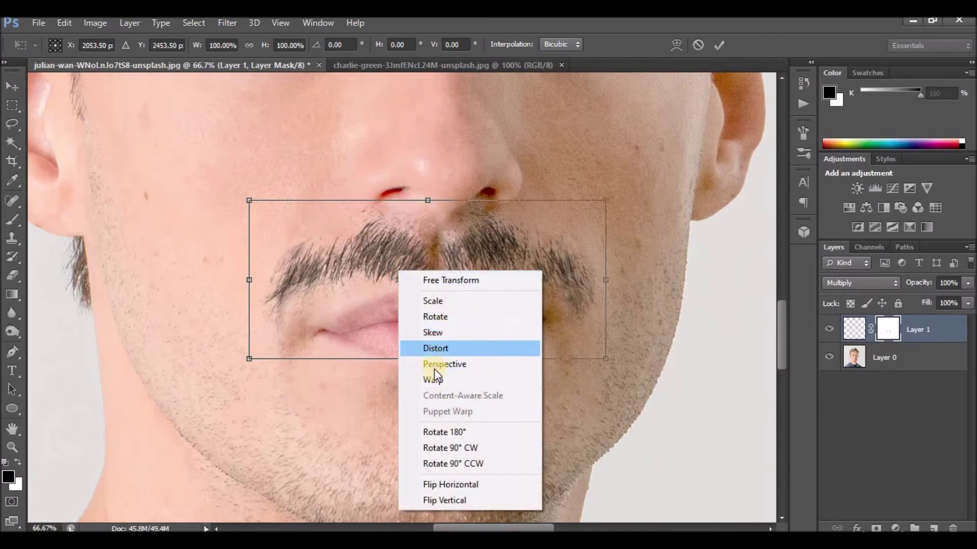
{"action": "left_click", "coordinate": [433, 379]}
{"action": "left_click_drag", "start_coordinate": [299, 306], "coordinate": [308, 312]}
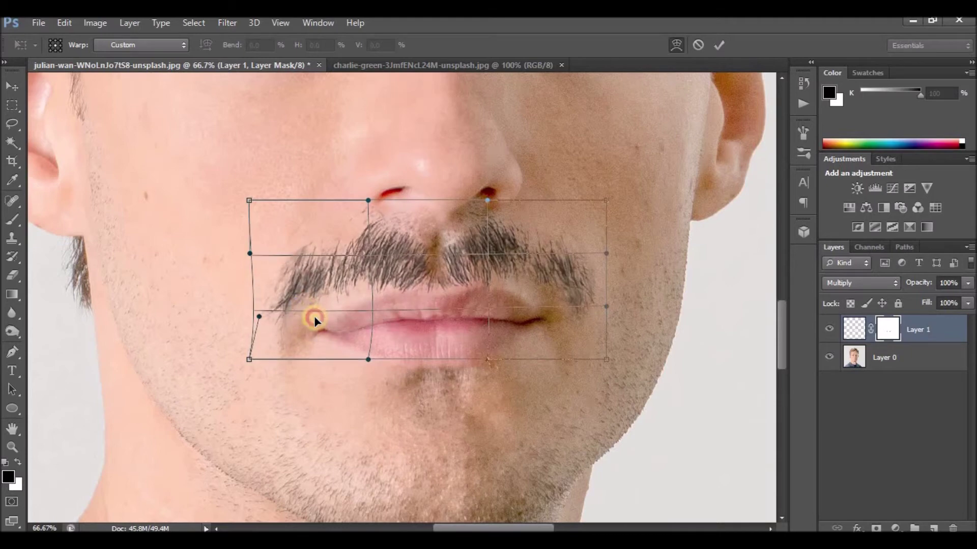
{"action": "left_click_drag", "start_coordinate": [308, 313], "coordinate": [310, 319]}
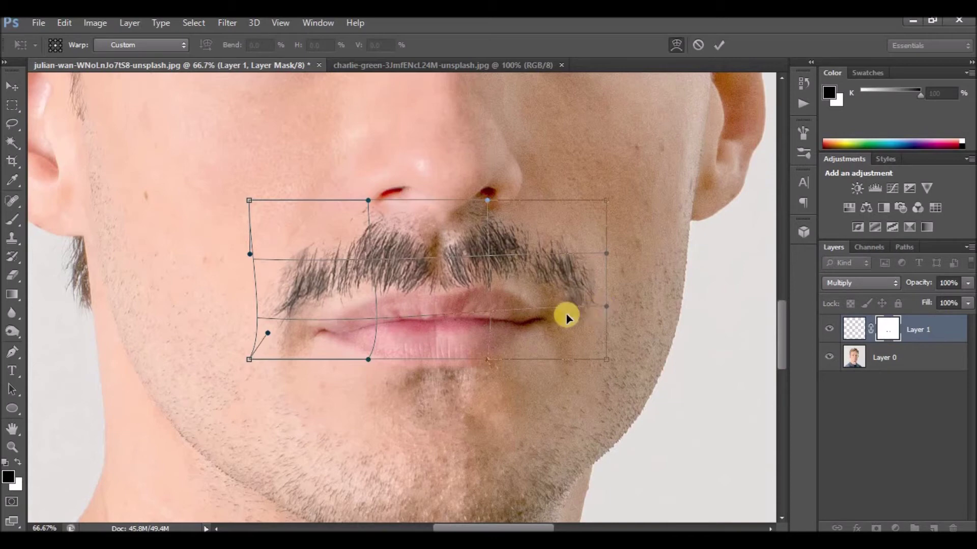
{"action": "left_click_drag", "start_coordinate": [567, 259], "coordinate": [580, 251]}
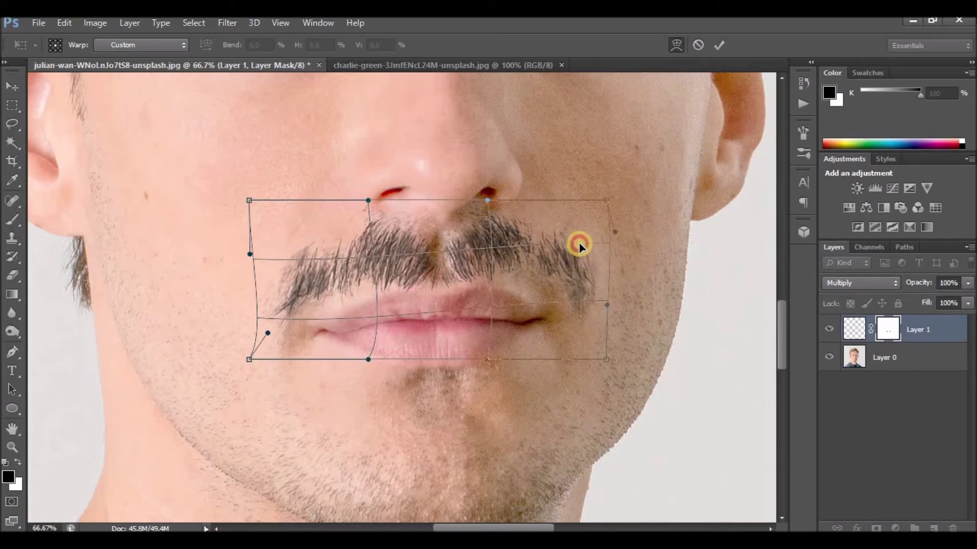
{"action": "left_click_drag", "start_coordinate": [578, 246], "coordinate": [573, 307]}
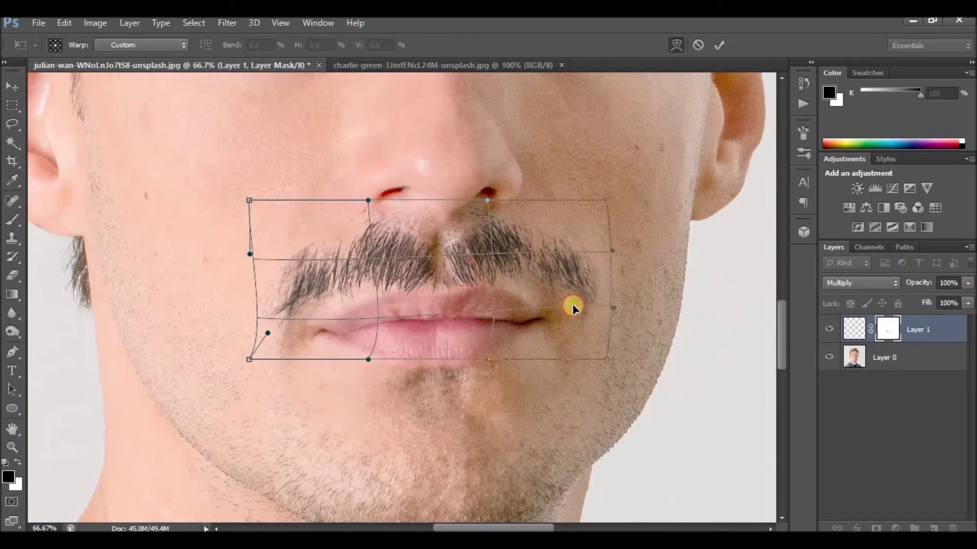
{"action": "left_click_drag", "start_coordinate": [573, 307], "coordinate": [572, 305]}
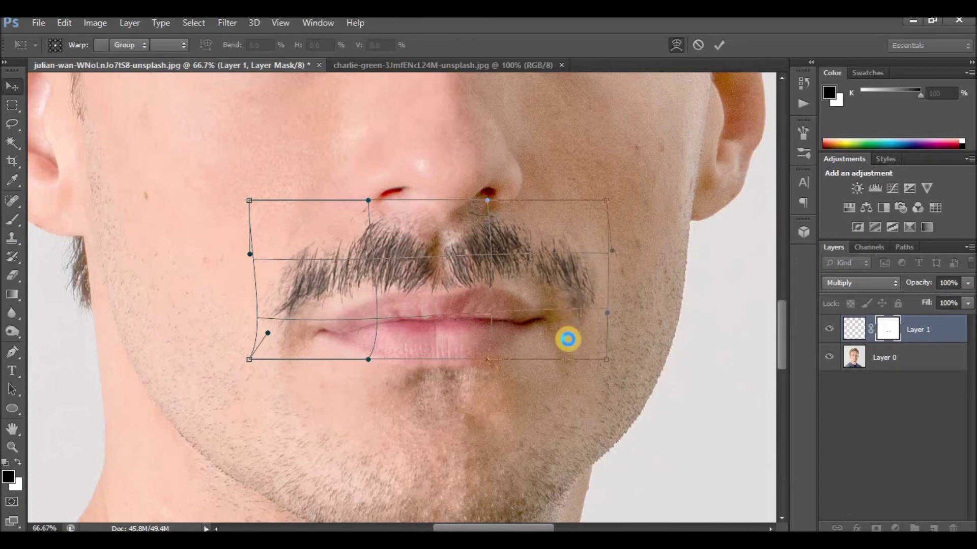
{"action": "key", "text": "Return"}
Warp the mustache again, pulling both sides down along the upper lip, and commit
{"action": "key", "text": "ctrl+t"}
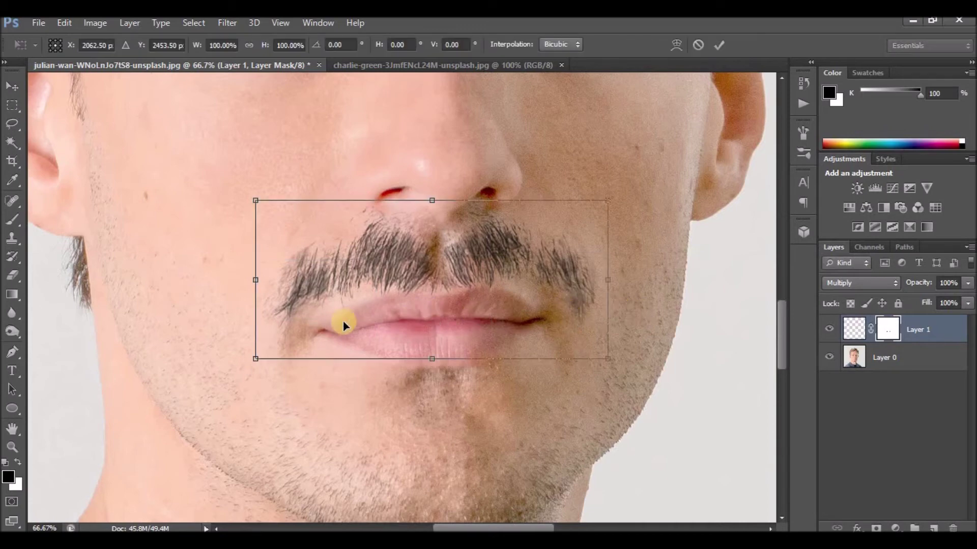
{"action": "right_click", "coordinate": [295, 326]}
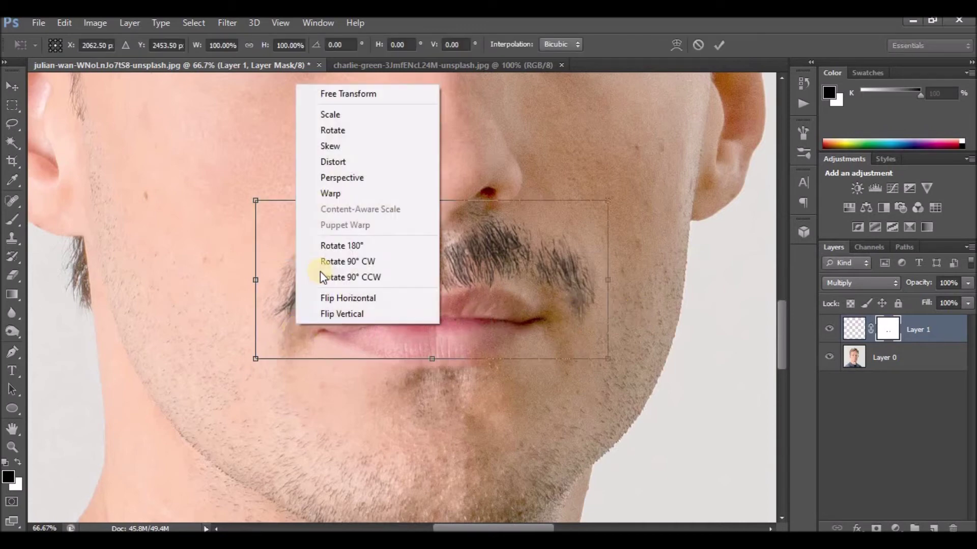
{"action": "left_click", "coordinate": [331, 194]}
{"action": "left_click_drag", "start_coordinate": [257, 310], "coordinate": [257, 356]}
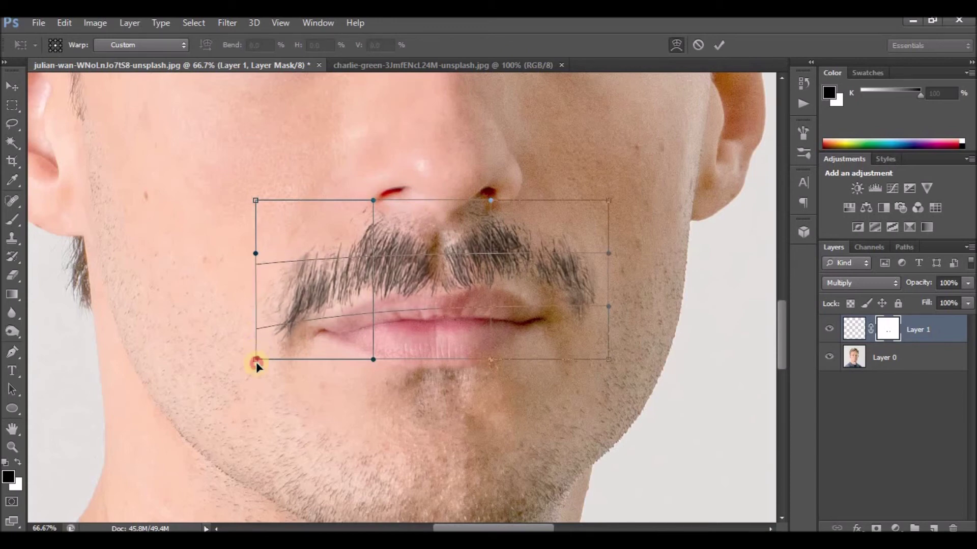
{"action": "left_click_drag", "start_coordinate": [257, 356], "coordinate": [257, 352]}
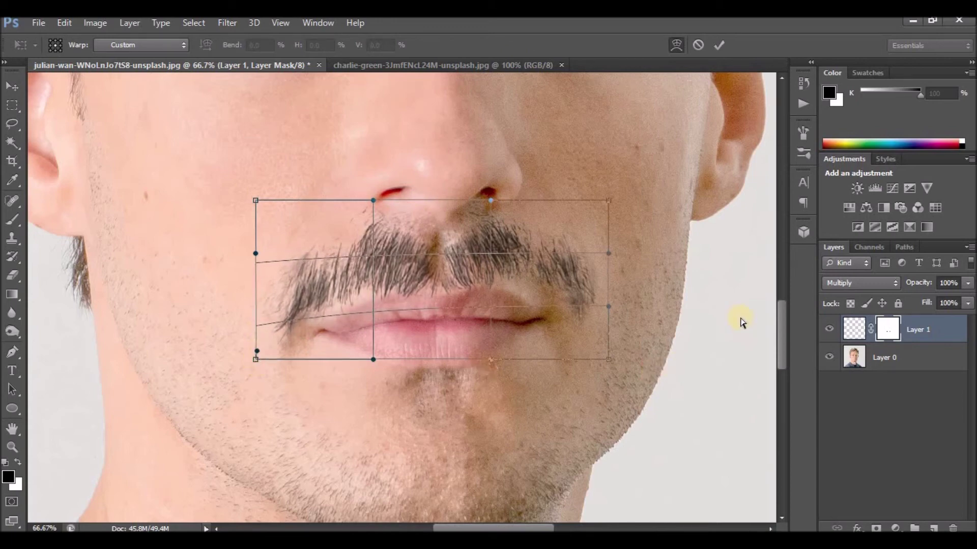
{"action": "left_click_drag", "start_coordinate": [610, 310], "coordinate": [610, 358]}
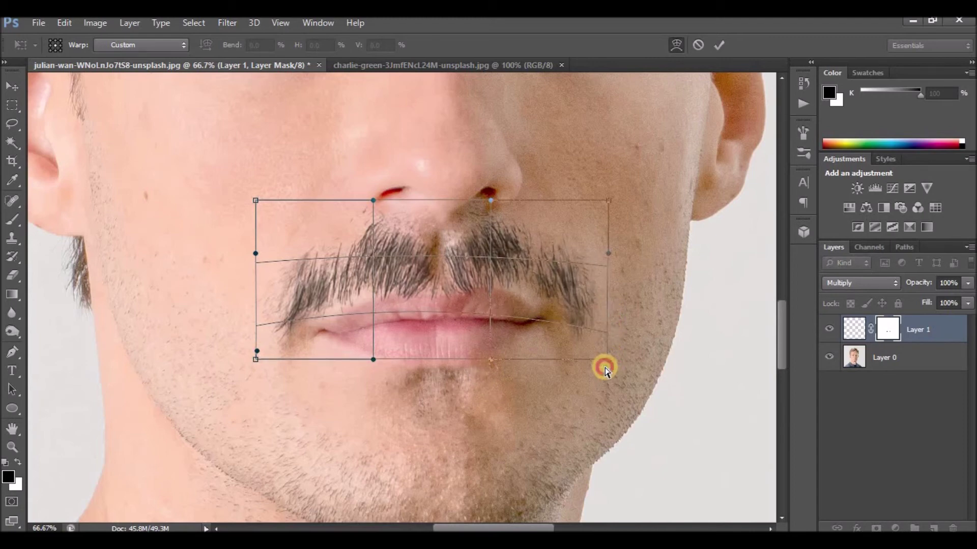
{"action": "key", "text": "Return"}
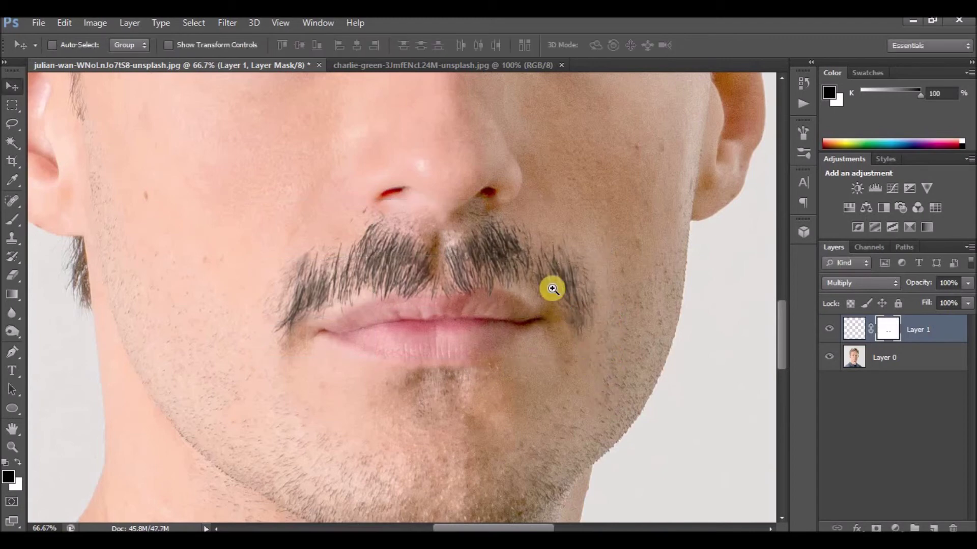
Fit the portrait on screen, zoom into the mustache, then return to the charlie-green photo
{"action": "key", "text": "z"}
{"action": "right_click", "coordinate": [567, 294]}
{"action": "left_click", "coordinate": [572, 297]}
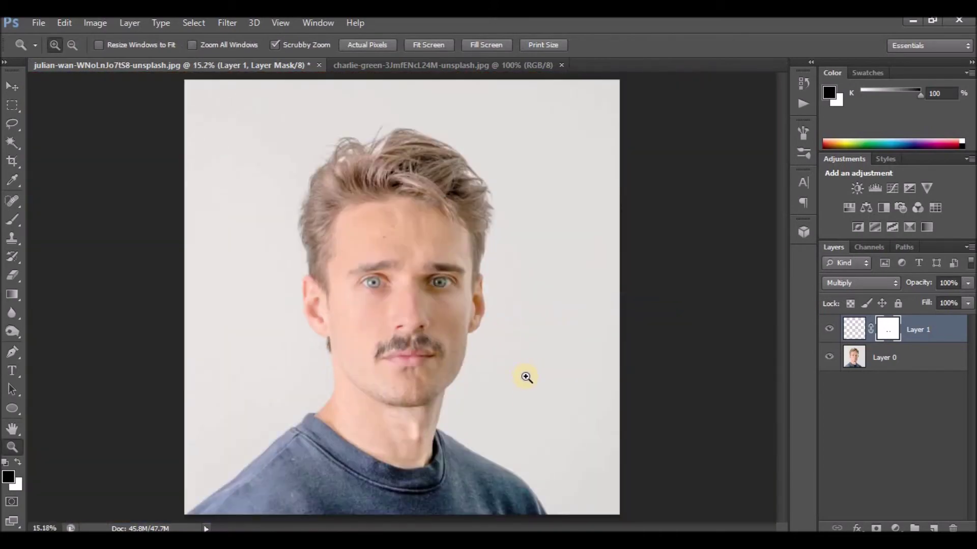
{"action": "left_click", "coordinate": [407, 364]}
{"action": "left_click", "coordinate": [389, 338]}
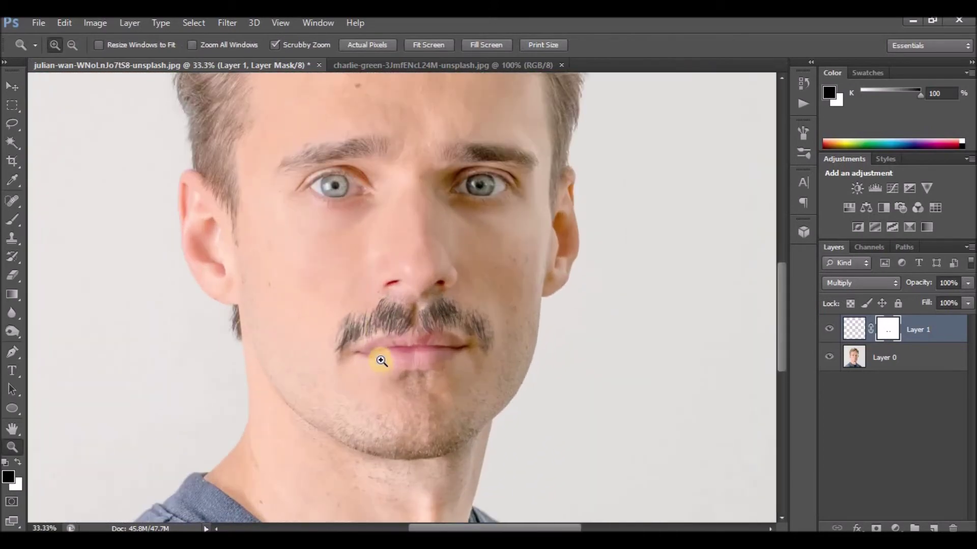
{"action": "left_click", "coordinate": [388, 375]}
{"action": "left_click", "coordinate": [412, 384]}
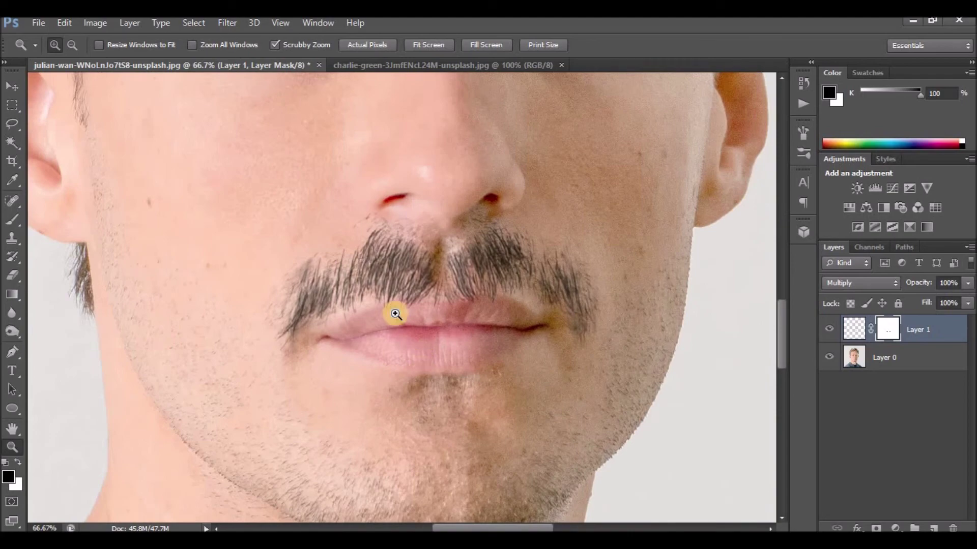
{"action": "left_click", "coordinate": [385, 66]}
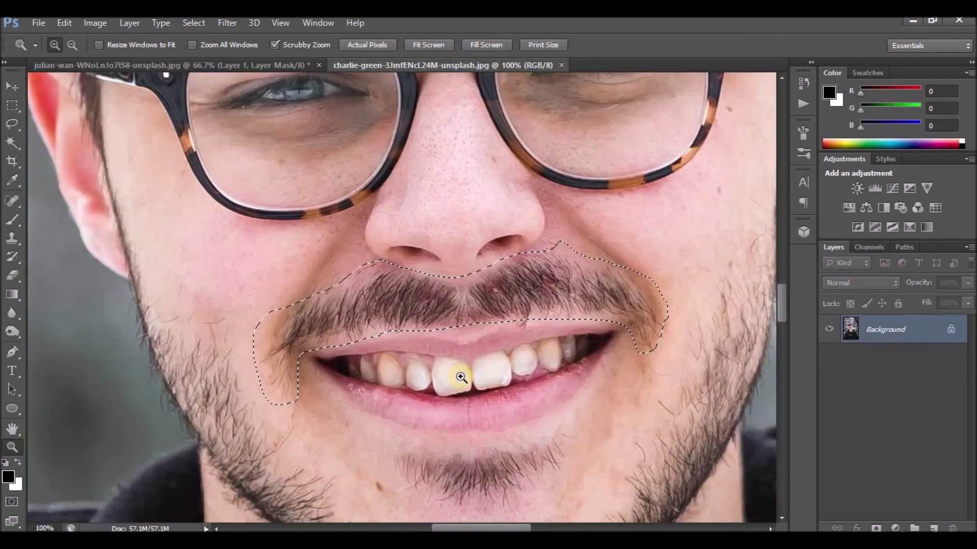
Deselect and lasso a freehand outline around the chin beard in the bearded photo
{"action": "key", "text": "ctrl+d"}
{"action": "left_click", "coordinate": [8, 136]}
{"action": "scroll", "coordinate": [488, 446], "scroll_direction": "down", "scroll_amount": 2}
{"action": "scroll", "coordinate": [489, 438], "scroll_direction": "down", "scroll_amount": 2}
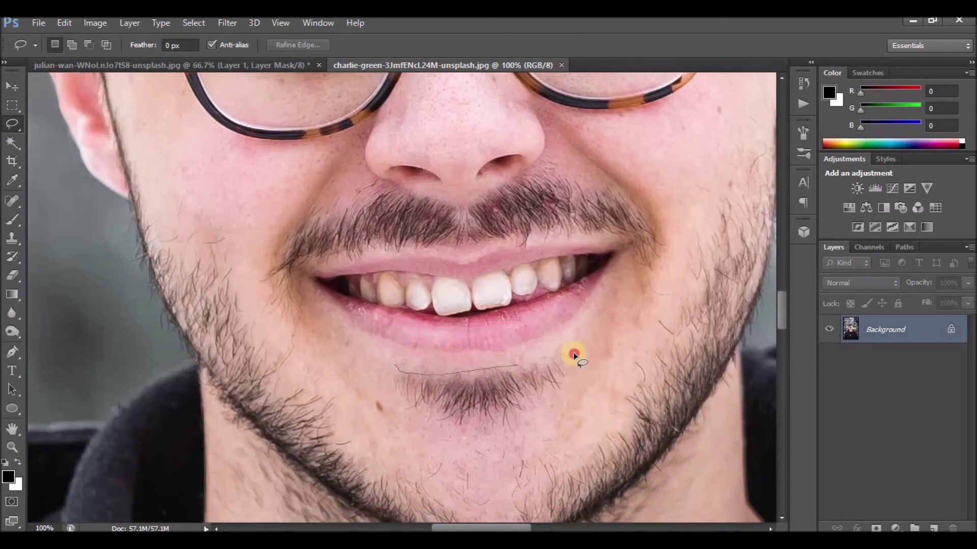
{"action": "left_click_drag", "start_coordinate": [572, 387], "coordinate": [432, 428]}
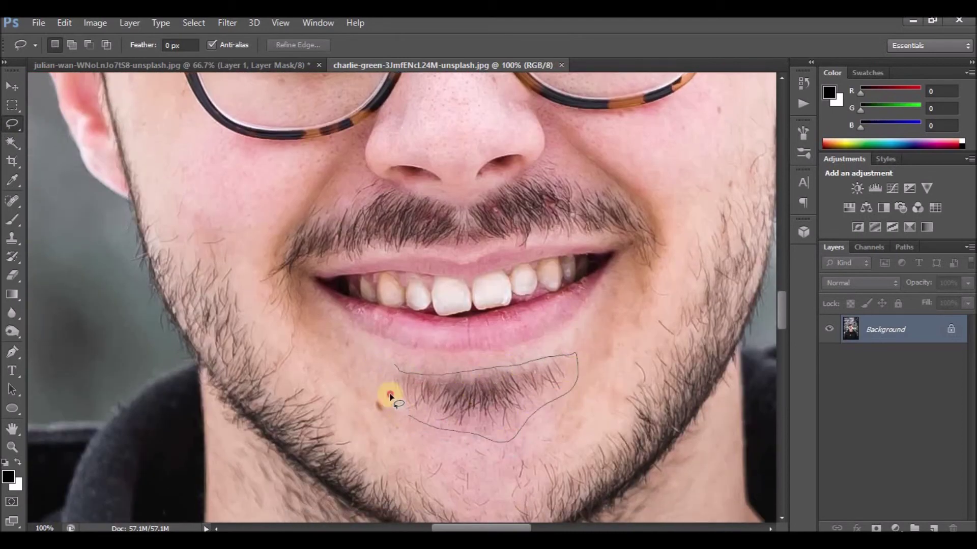
{"action": "left_click_drag", "start_coordinate": [386, 367], "coordinate": [394, 366]}
Drag the chin beard into the portrait and place it under the lower lip
{"action": "left_click", "coordinate": [11, 86]}
{"action": "mouse_move", "coordinate": [475, 395]}
{"action": "left_mouse_down"}
{"action": "mouse_move", "coordinate": [241, 66]}
{"action": "mouse_move", "coordinate": [447, 227]}
{"action": "left_mouse_up"}
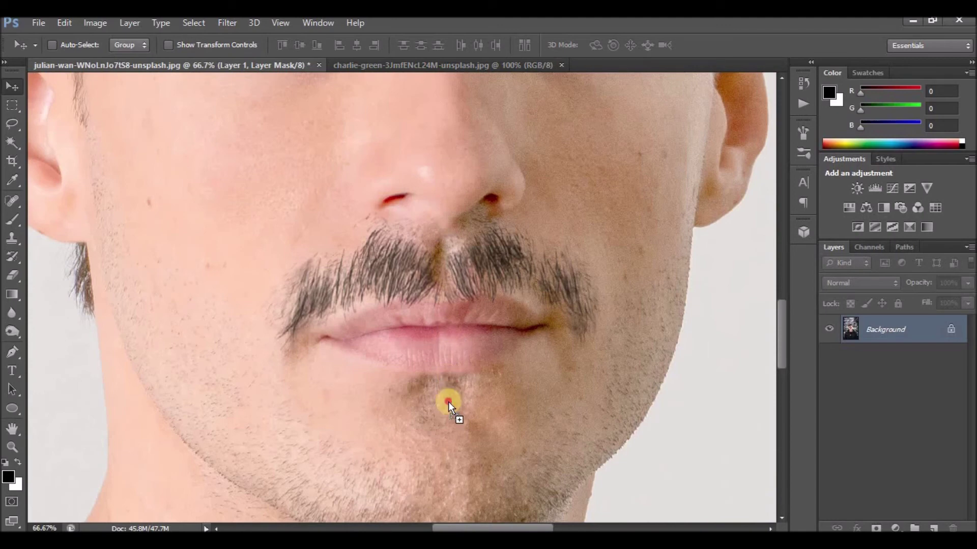
{"action": "mouse_move", "coordinate": [448, 411]}
{"action": "left_mouse_down"}
{"action": "mouse_move", "coordinate": [445, 387]}
{"action": "mouse_move", "coordinate": [459, 393]}
{"action": "left_mouse_up"}
{"action": "key", "text": "ctrl+r"}
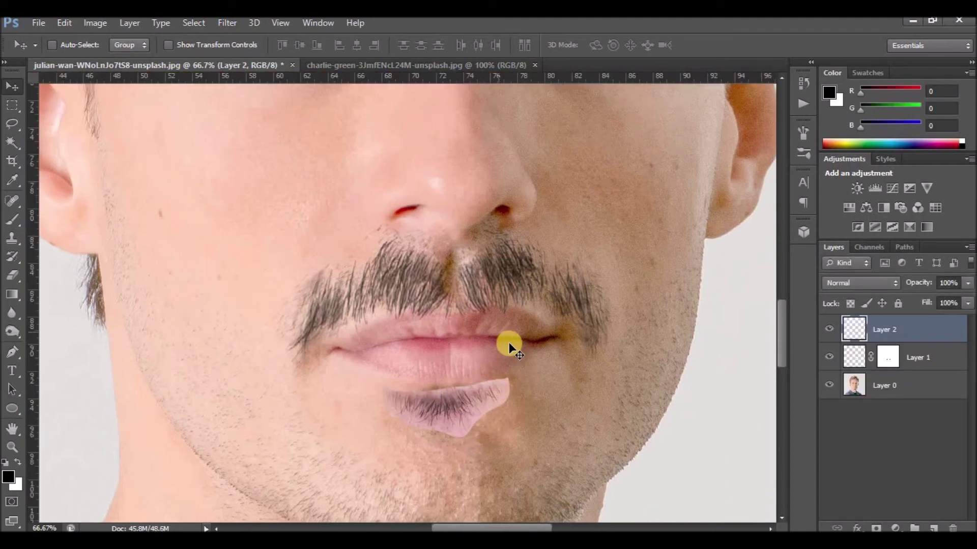
Hide rulers, then rotate, enlarge and nudge the Layer 2 chin beard under the lip and commit
{"action": "key", "text": "ctrl+r"}
{"action": "key", "text": "ctrl+t"}
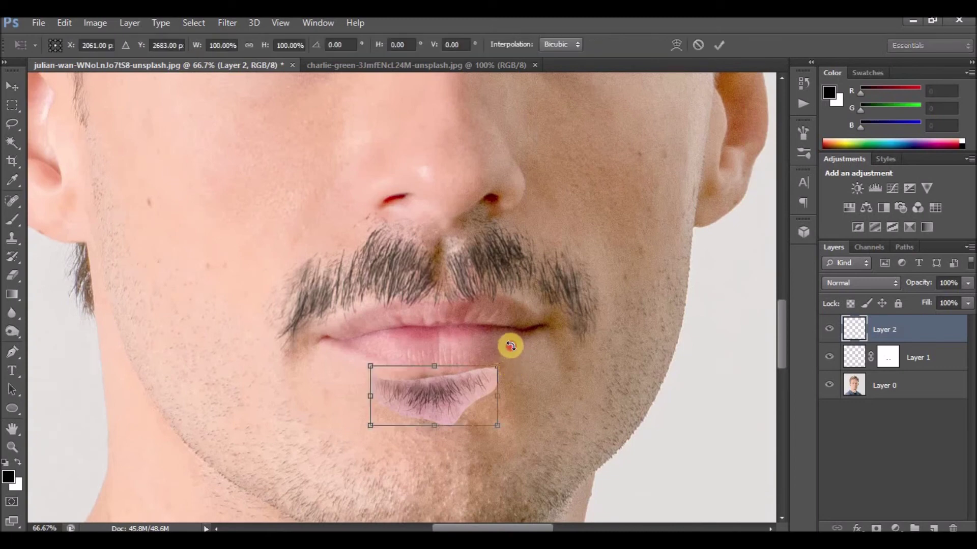
{"action": "mouse_move", "coordinate": [514, 365]}
{"action": "left_mouse_down"}
{"action": "mouse_move", "coordinate": [632, 425]}
{"action": "mouse_move", "coordinate": [567, 300]}
{"action": "mouse_move", "coordinate": [582, 309]}
{"action": "left_mouse_up"}
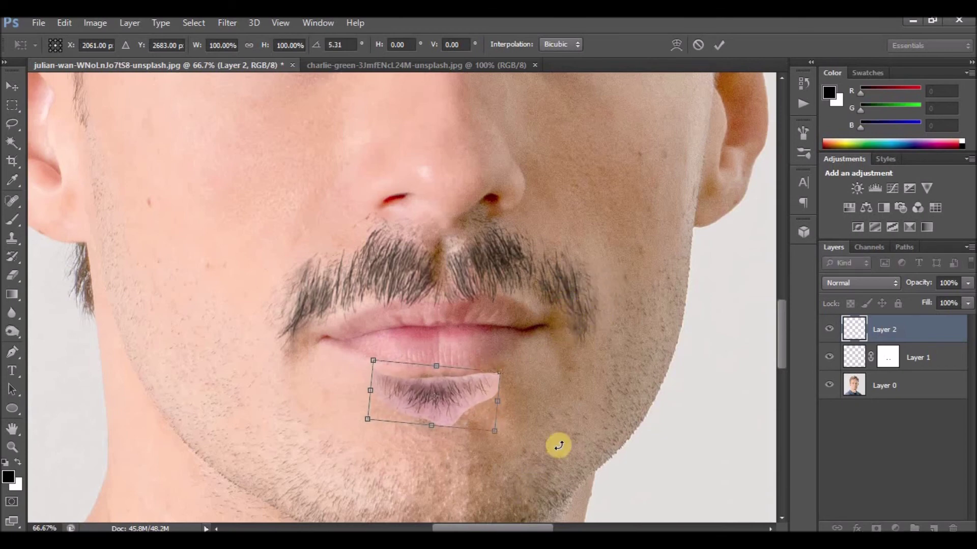
{"action": "left_click_drag", "start_coordinate": [495, 428], "coordinate": [520, 447]}
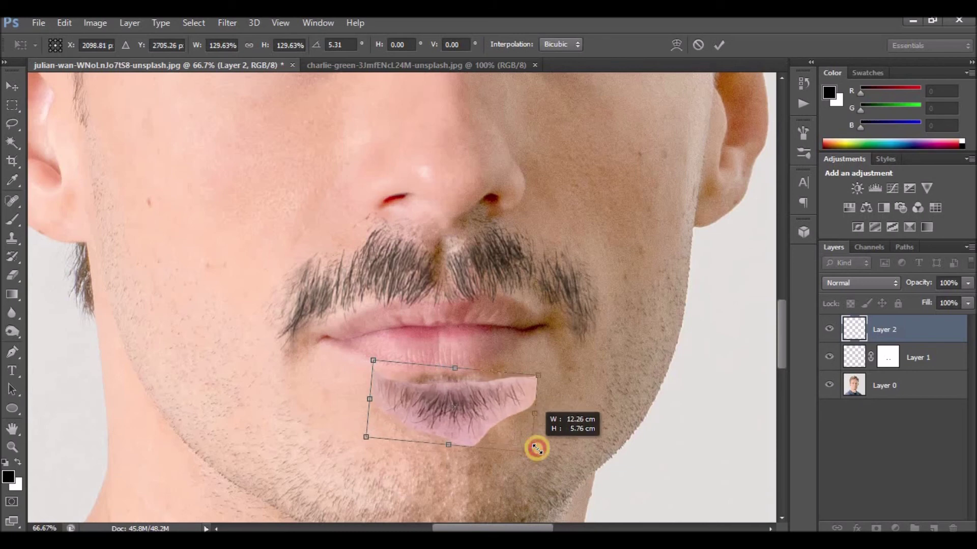
{"action": "left_click_drag", "start_coordinate": [496, 401], "coordinate": [494, 395]}
{"action": "key", "text": "Return"}
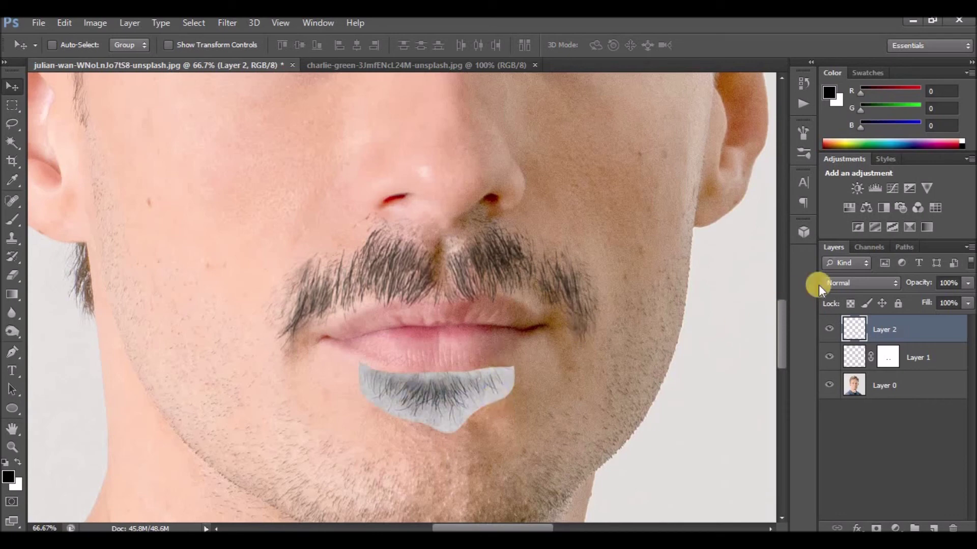
Set Layer 2 to Multiply and move the Levels white input slider to 188
{"action": "left_click", "coordinate": [851, 286]}
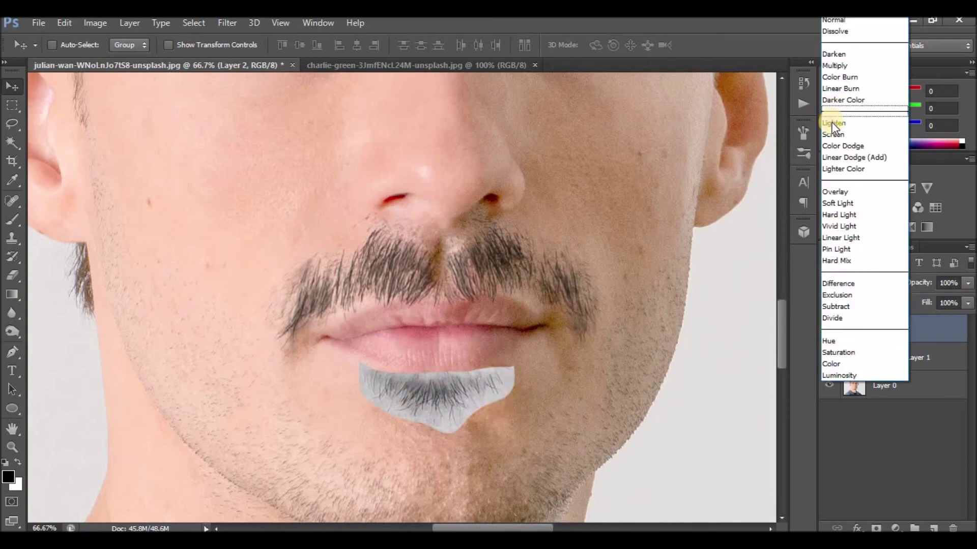
{"action": "left_click", "coordinate": [834, 65]}
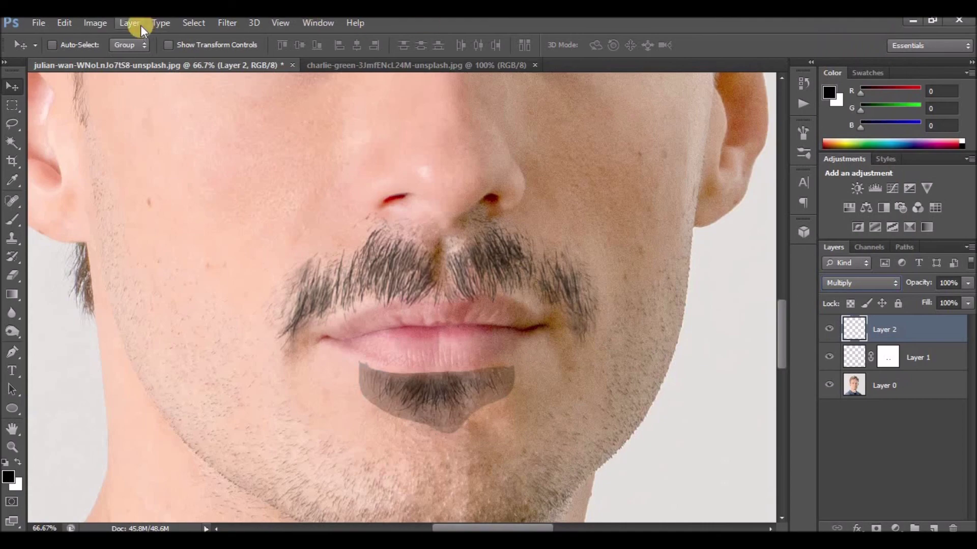
{"action": "left_click", "coordinate": [88, 24]}
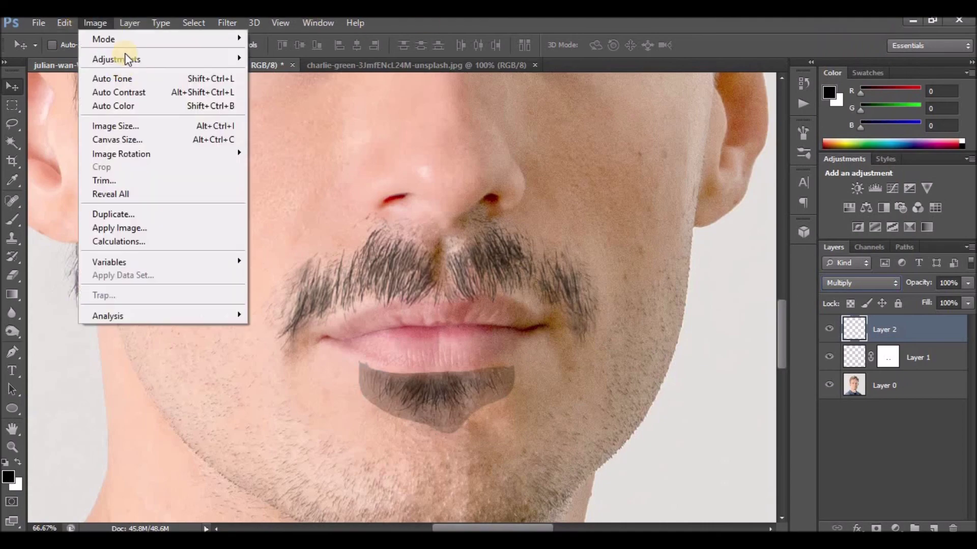
{"action": "mouse_move", "coordinate": [116, 59]}
{"action": "left_click", "coordinate": [362, 75]}
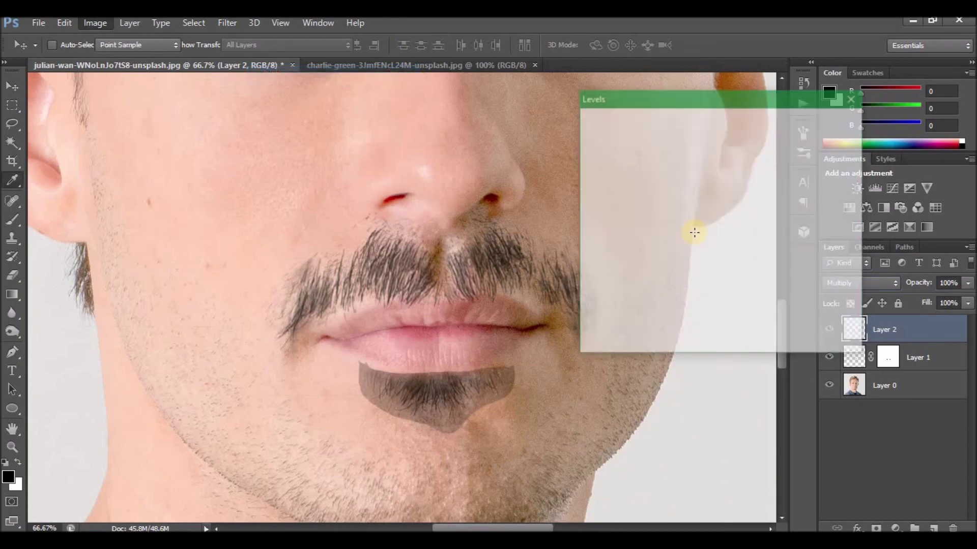
{"action": "left_click_drag", "start_coordinate": [780, 255], "coordinate": [731, 253]}
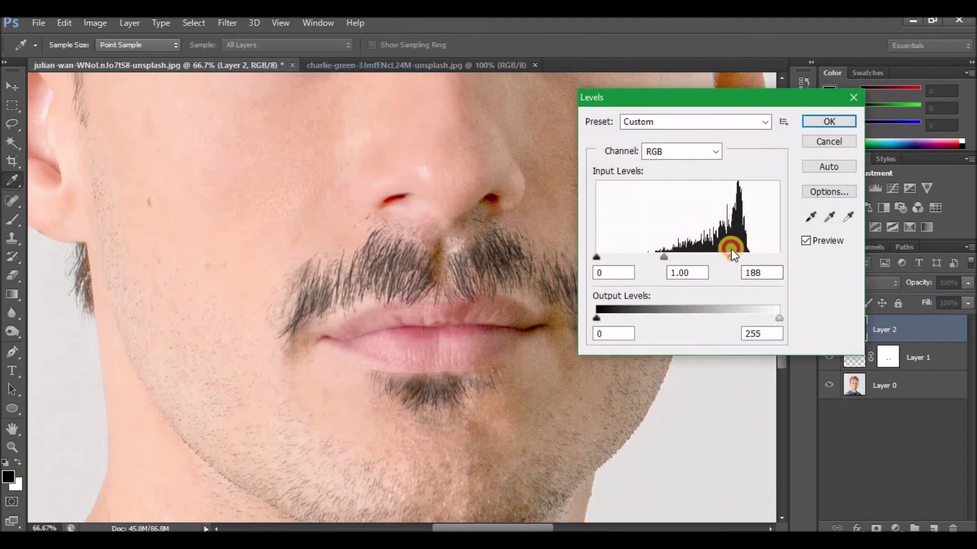
{"action": "left_click", "coordinate": [829, 122]}
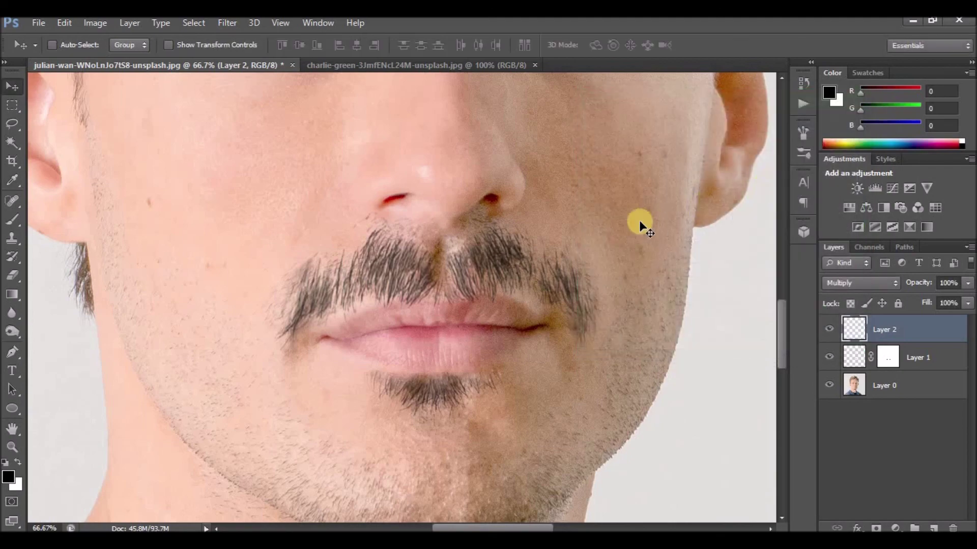
{"action": "key", "text": "z"}
{"action": "right_click", "coordinate": [629, 234]}
{"action": "left_click", "coordinate": [636, 233]}
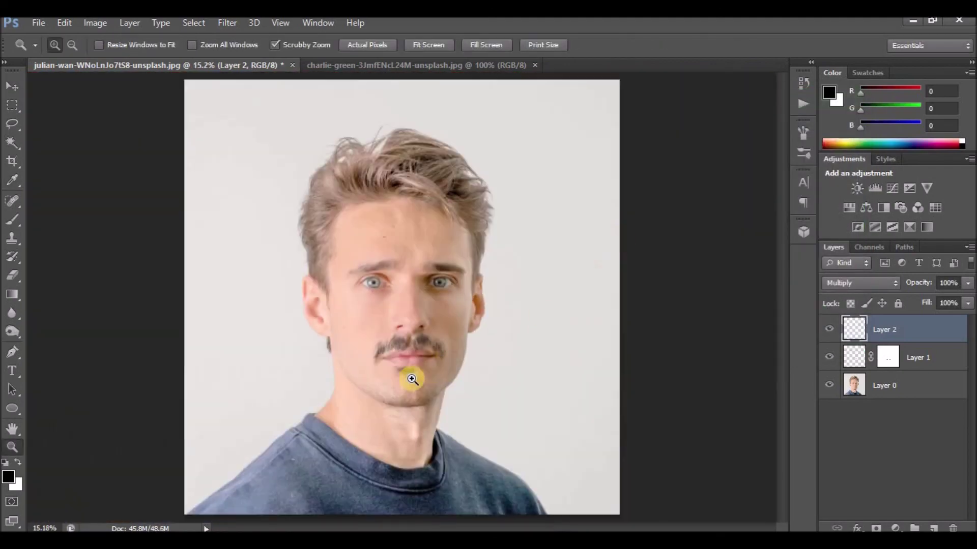